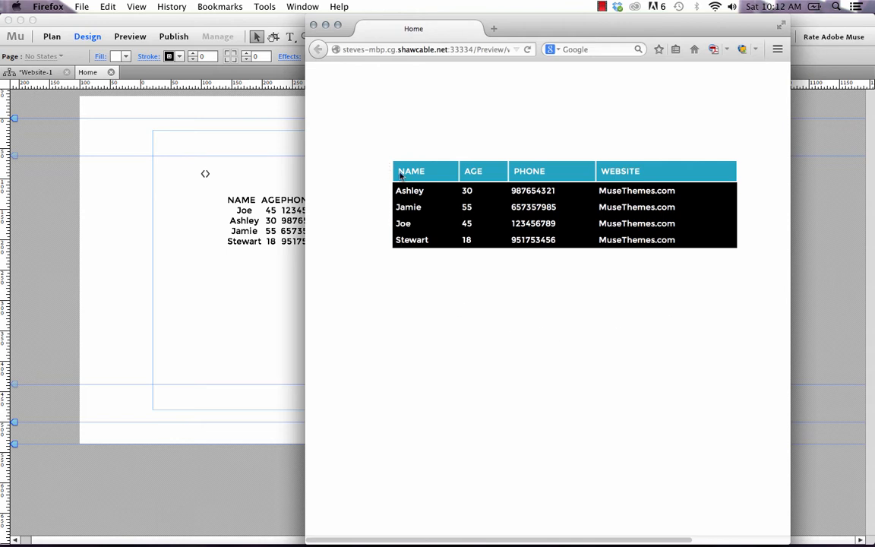
Step: Sort the Firefox preview table by name, age, phone and website, then reverse the phone sort and re-sort by age
click(446, 173)
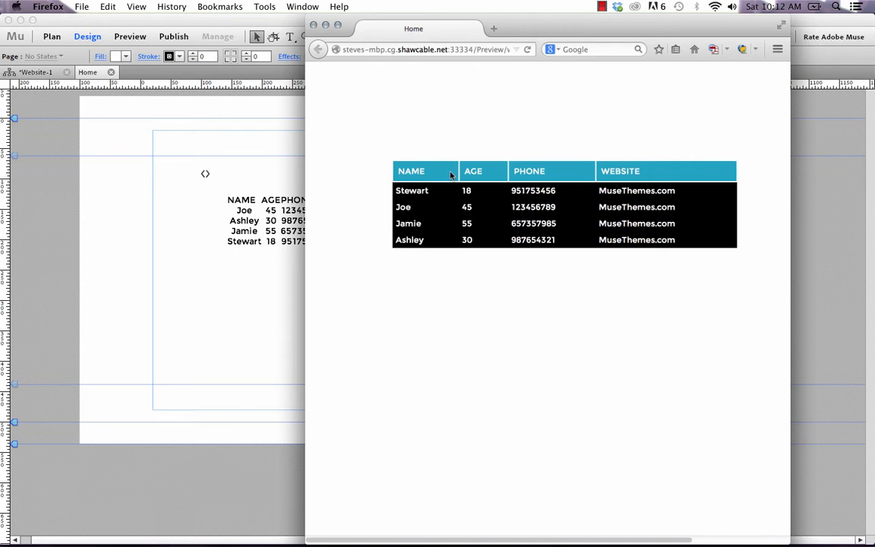
click(475, 174)
click(562, 176)
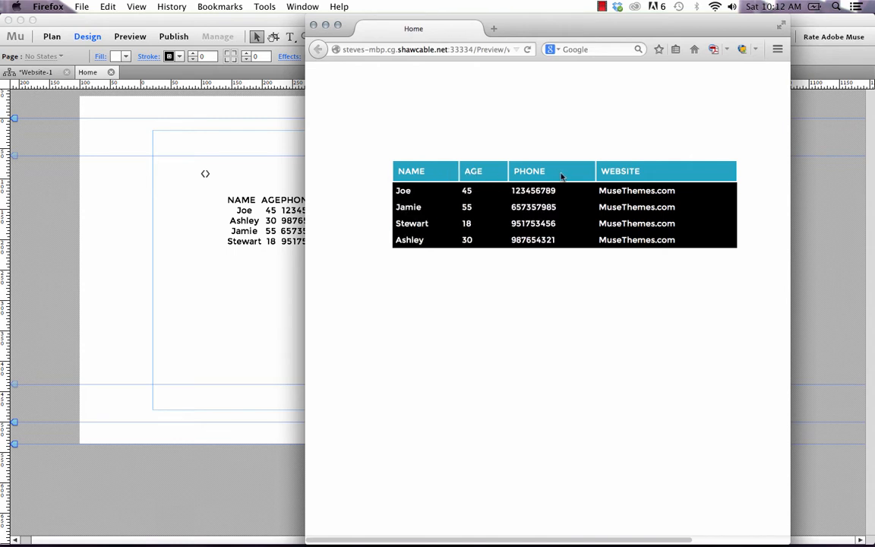
click(626, 174)
click(523, 177)
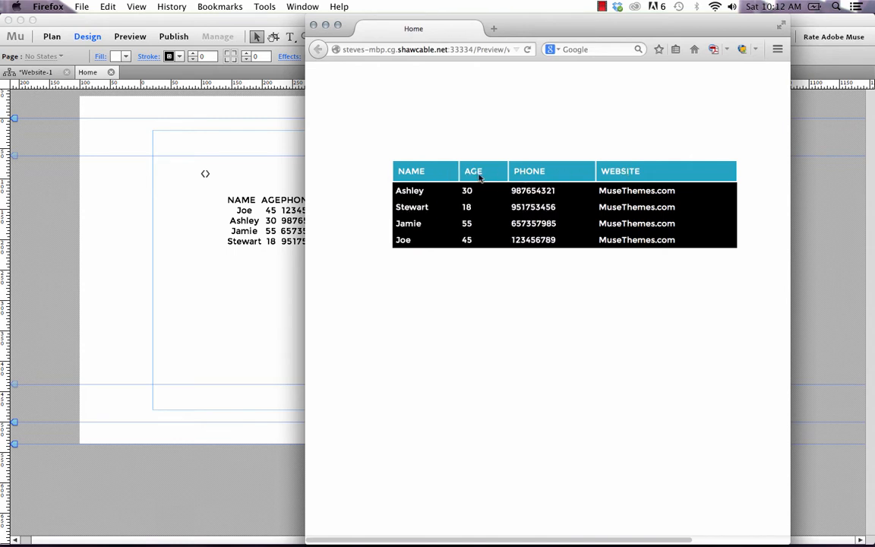
click(479, 177)
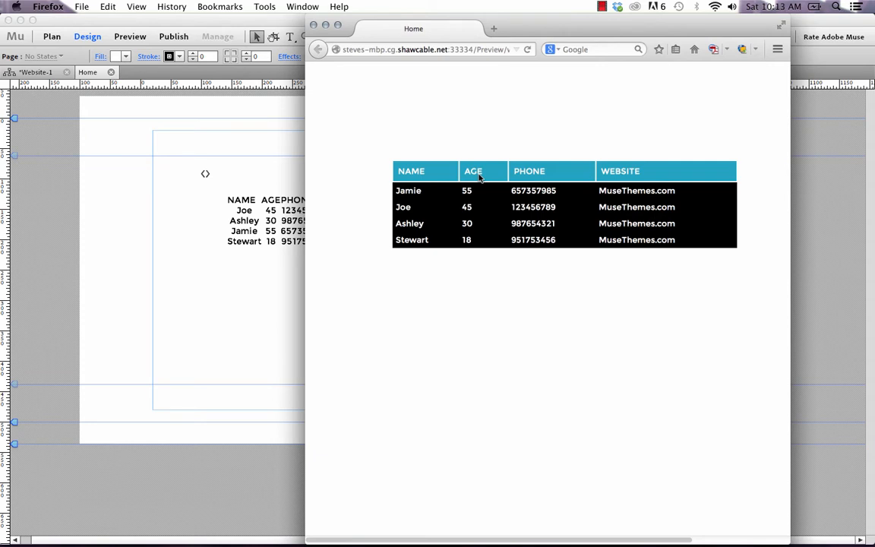
Step: Select and delete the old table element on the Muse page
click(74, 405)
drag(408, 355, 147, 145)
key(Delete)
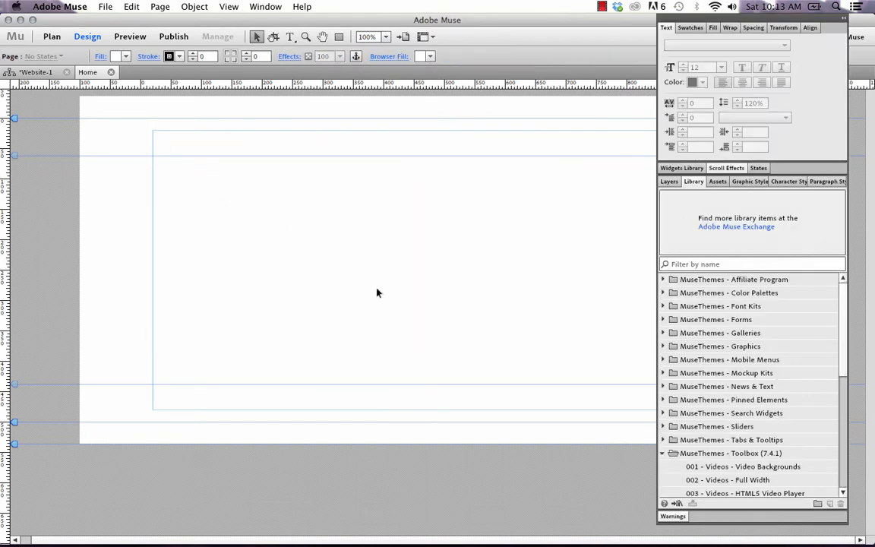
Step: Place the 021 - Table Maker Widget from the MuseThemes Toolbox library onto the page
scroll(714, 380, down, 3)
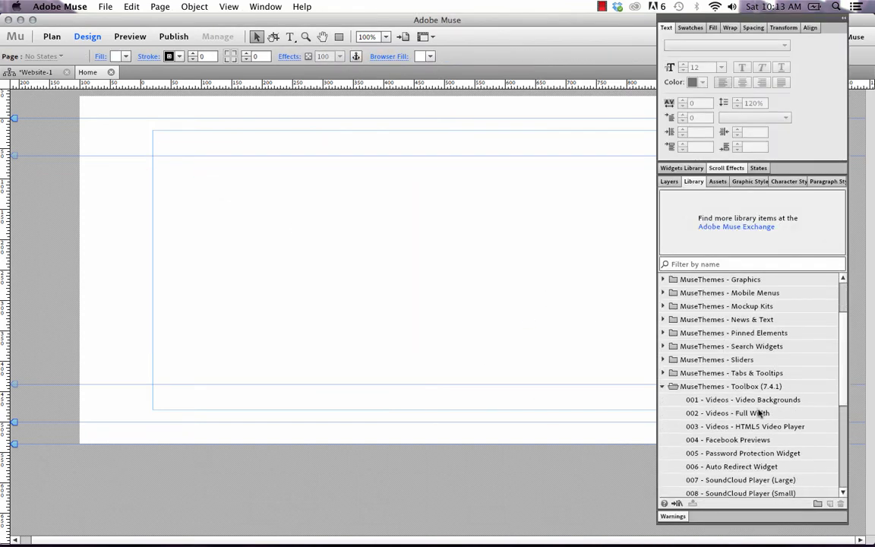
click(754, 388)
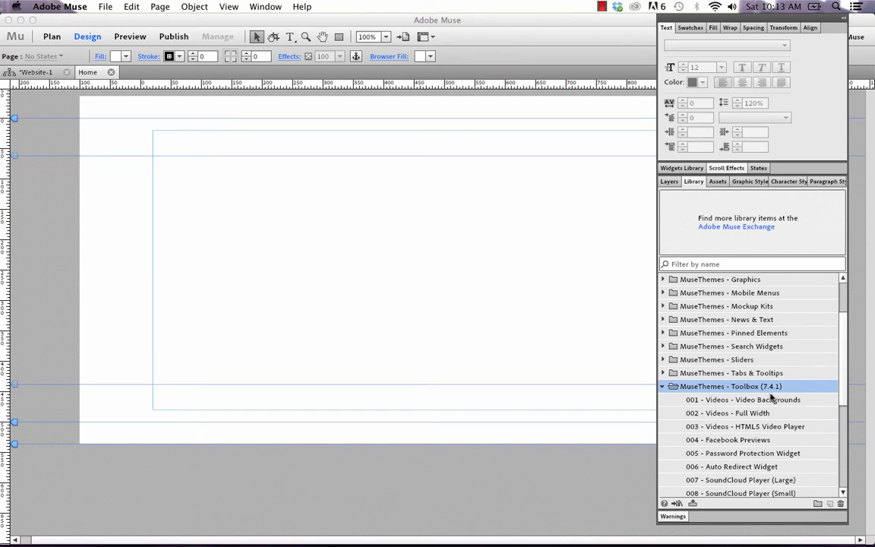
scroll(752, 417, down, 4)
scroll(758, 427, down, 1)
click(718, 479)
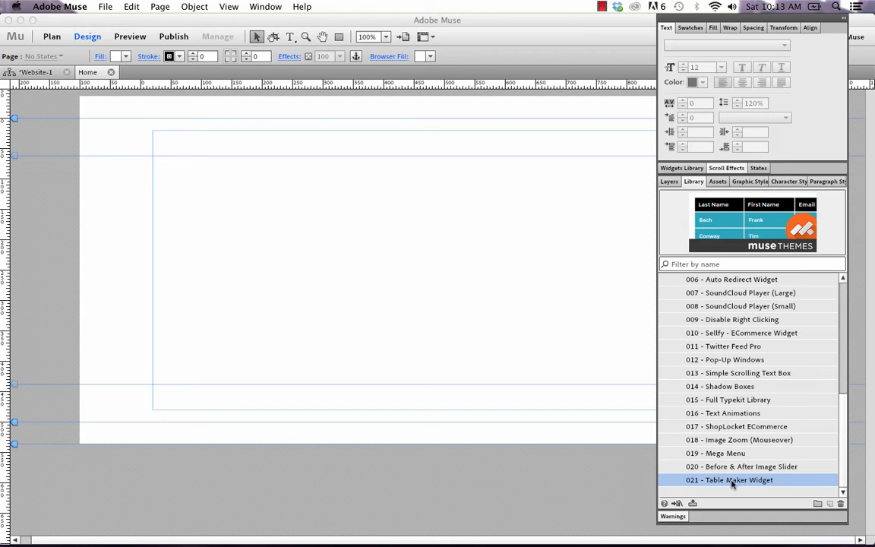
drag(725, 478, 154, 158)
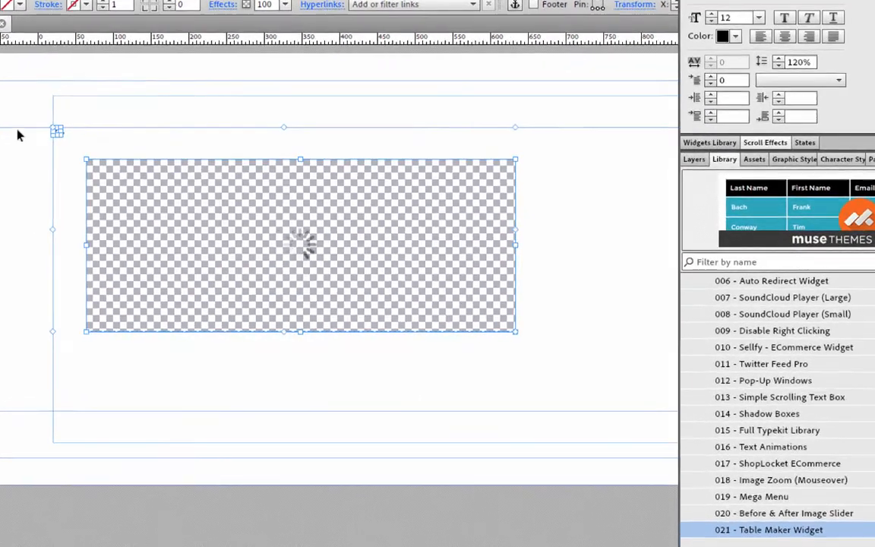
Step: Review the Table Maker widget's options and select the table's text frame
click(135, 102)
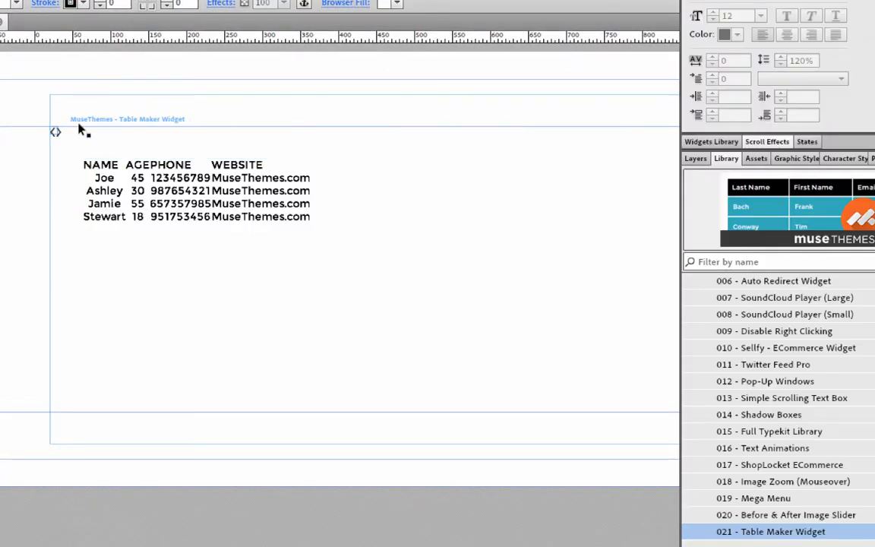
click(55, 132)
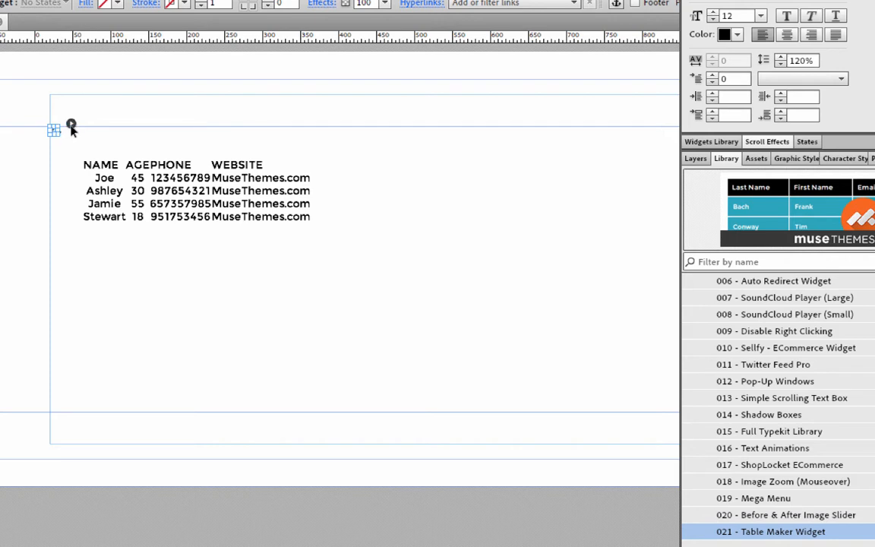
click(71, 126)
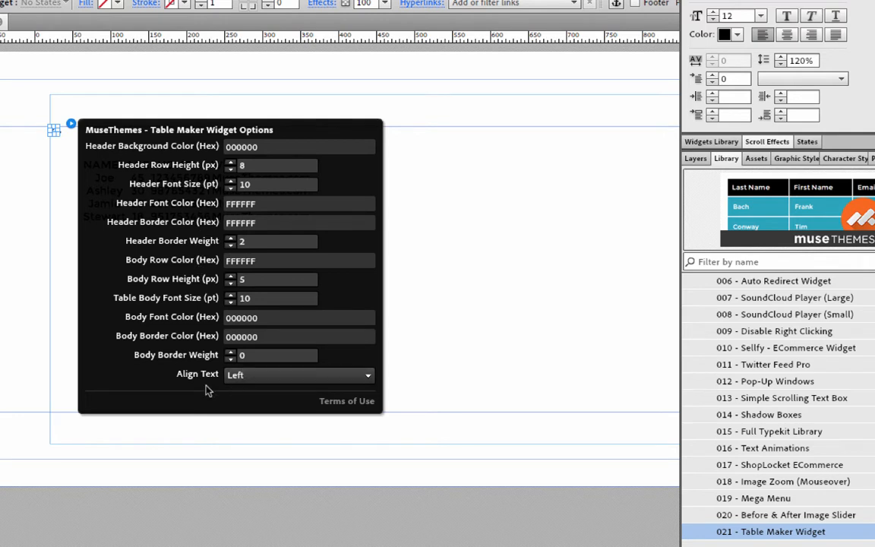
click(57, 134)
click(203, 189)
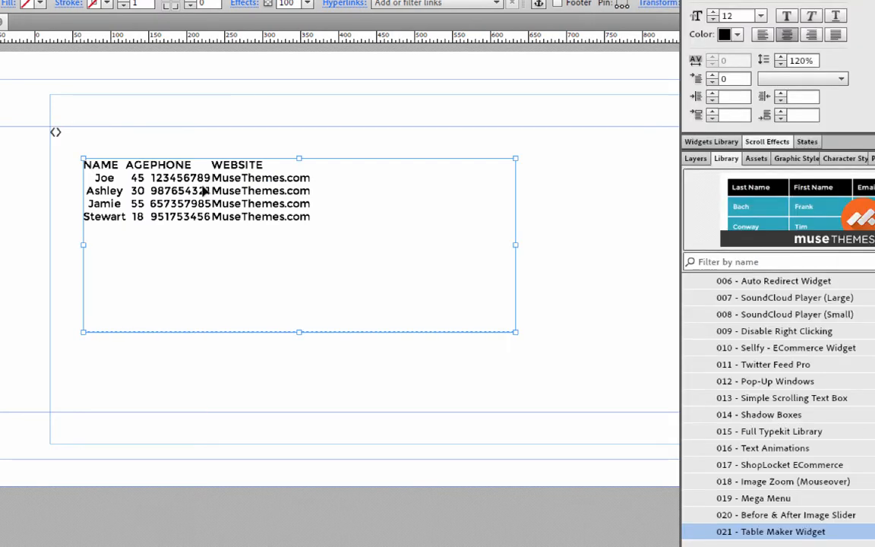
right_click(141, 179)
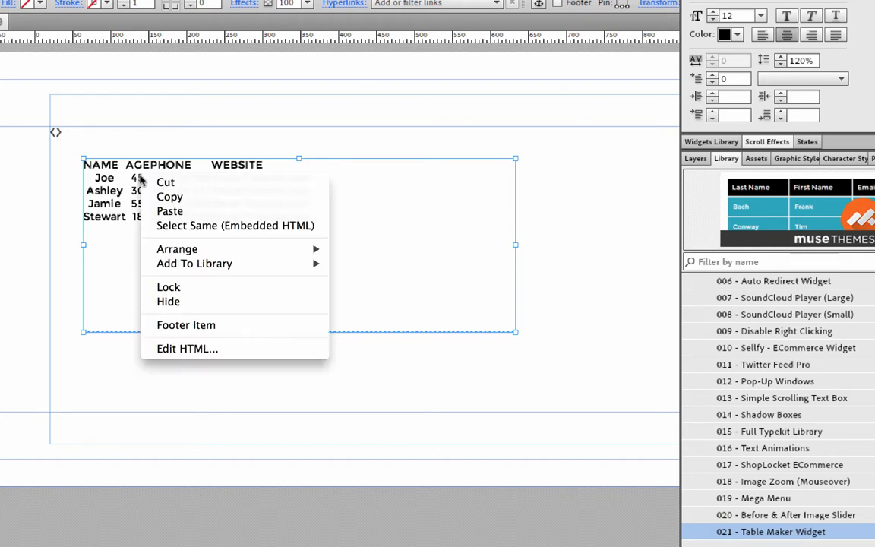
click(184, 350)
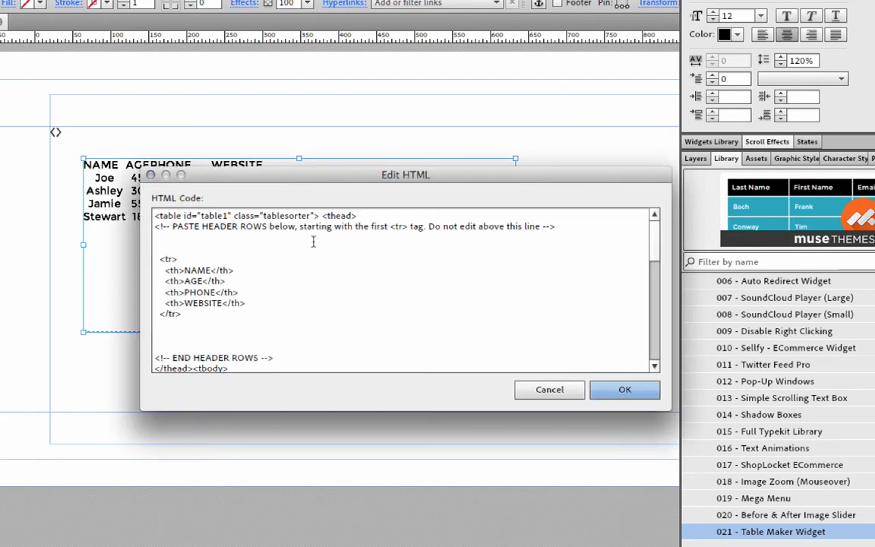
drag(300, 180, 246, 157)
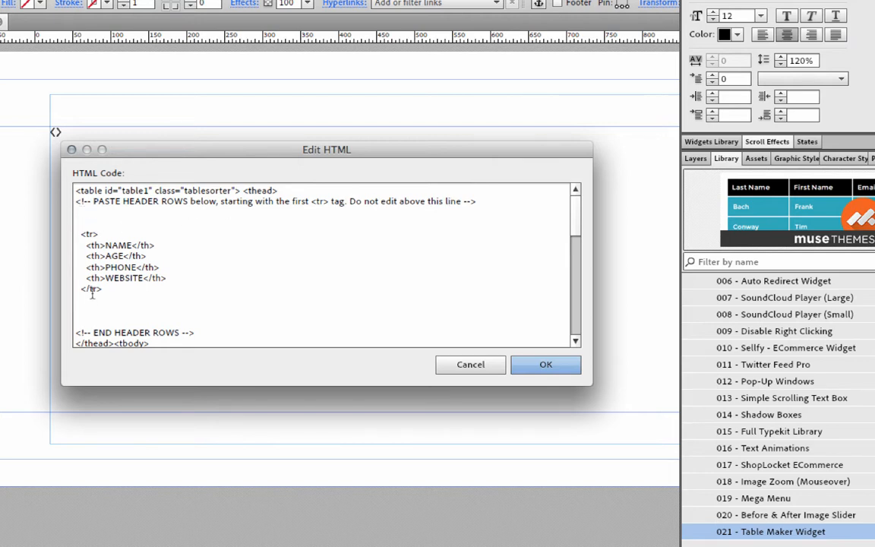
scroll(92, 295, down, 5)
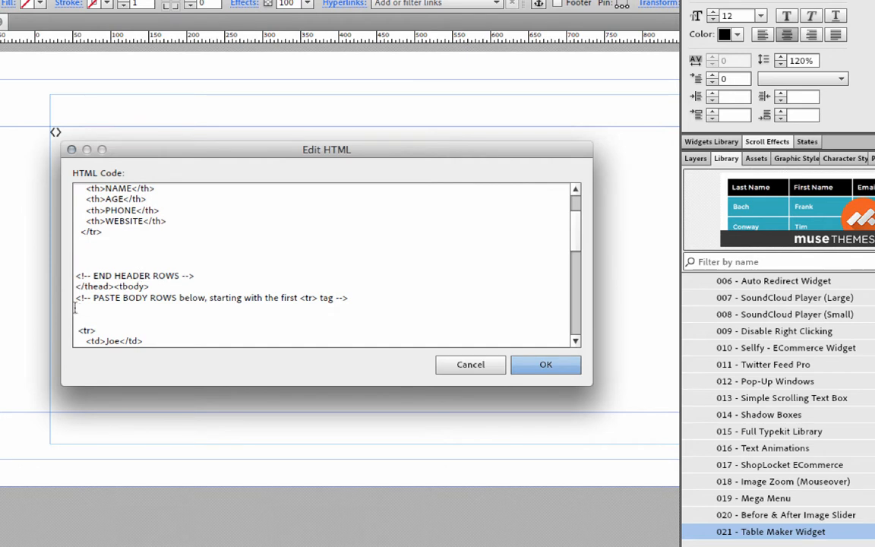
scroll(76, 296, down, 2)
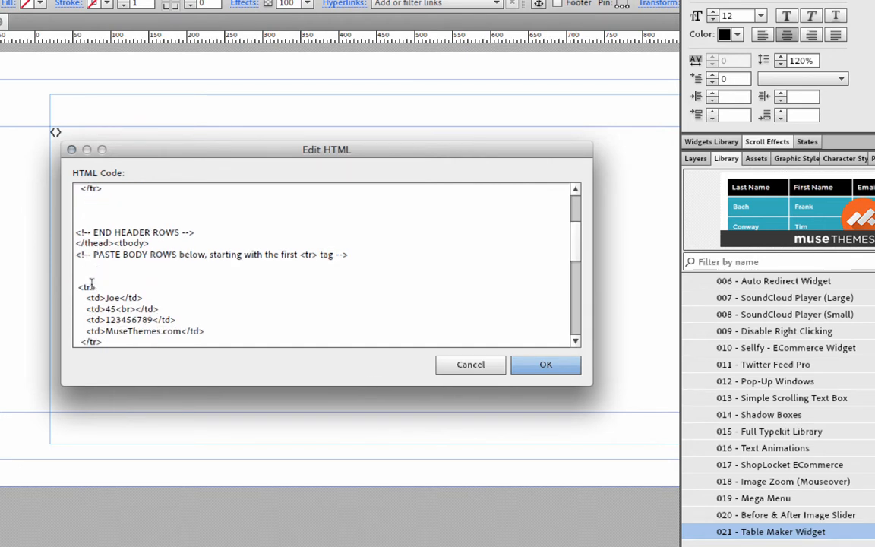
scroll(92, 285, down, 7)
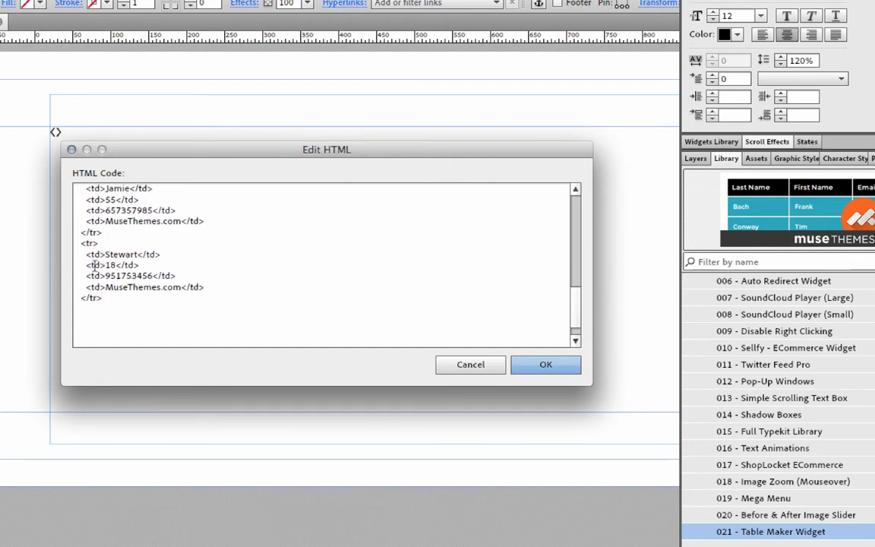
scroll(96, 264, down, 2)
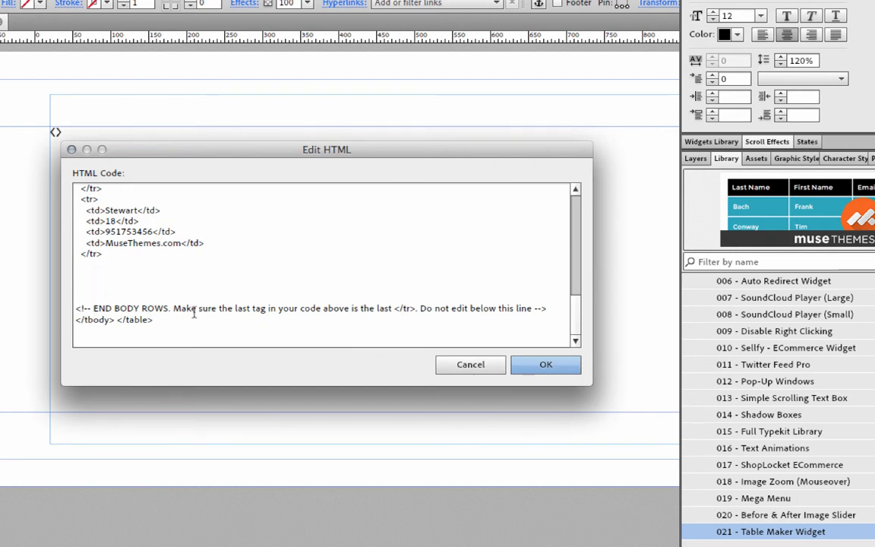
scroll(167, 324, up, 3)
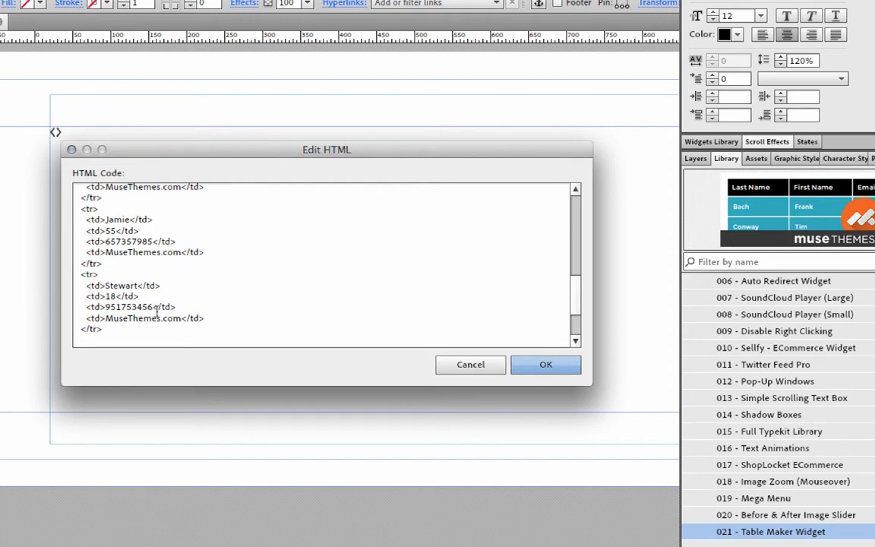
scroll(157, 306, down, 1)
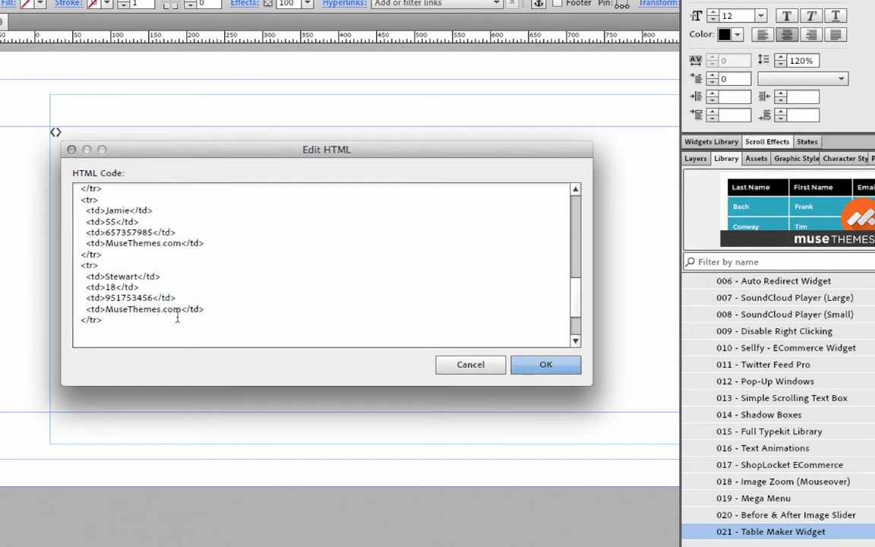
scroll(177, 319, up, 1)
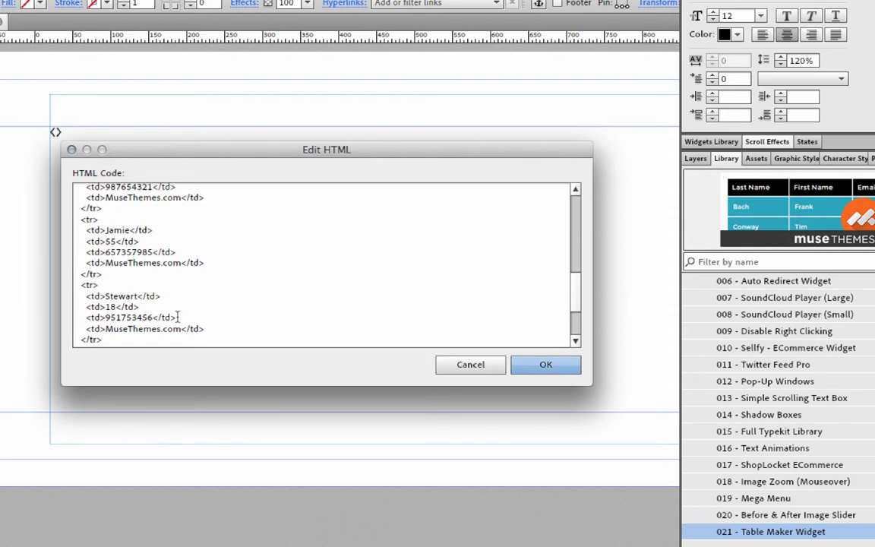
scroll(183, 307, up, 10)
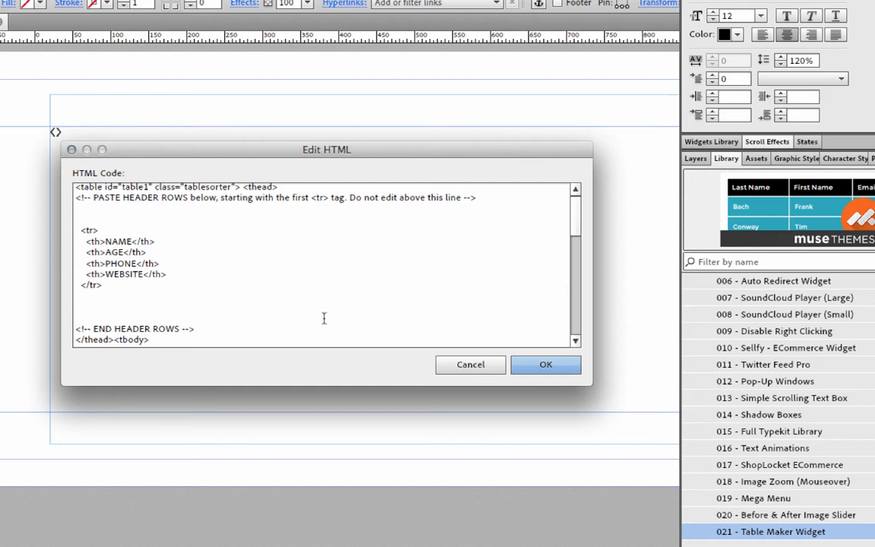
click(468, 368)
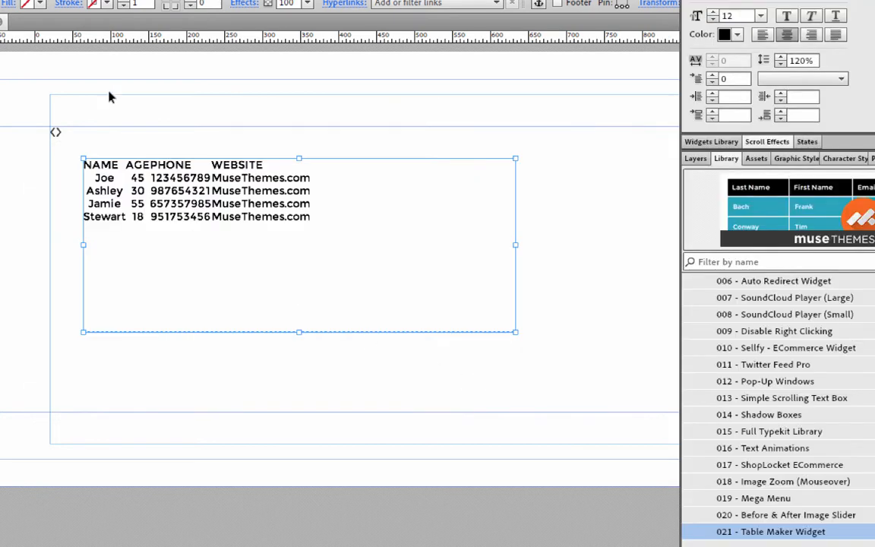
Step: Follow the Table Generator link in the widget's Terms of Use alert to open tablesgenerator.com
click(70, 125)
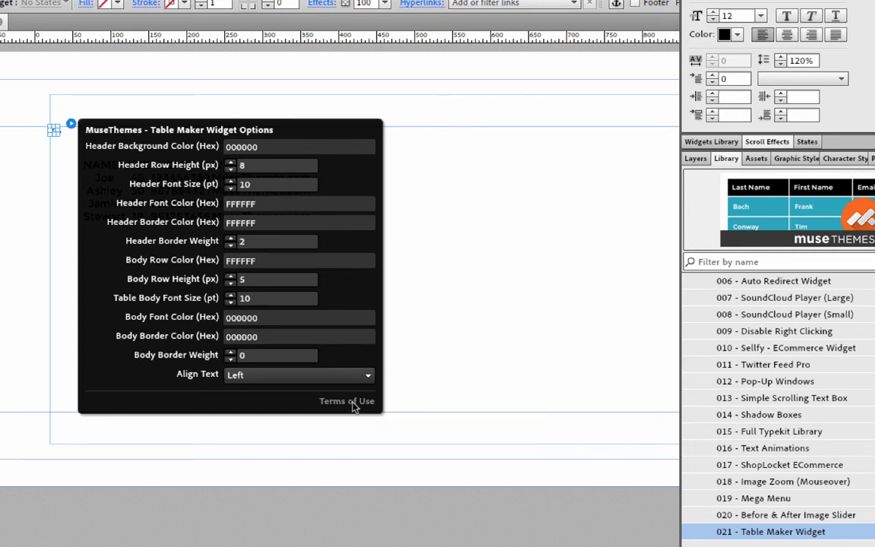
click(352, 402)
drag(346, 214, 343, 224)
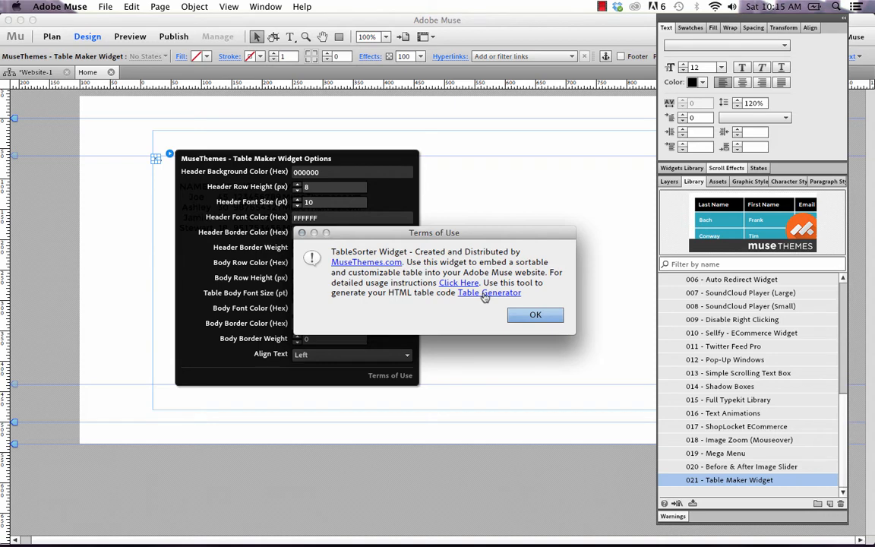
click(484, 297)
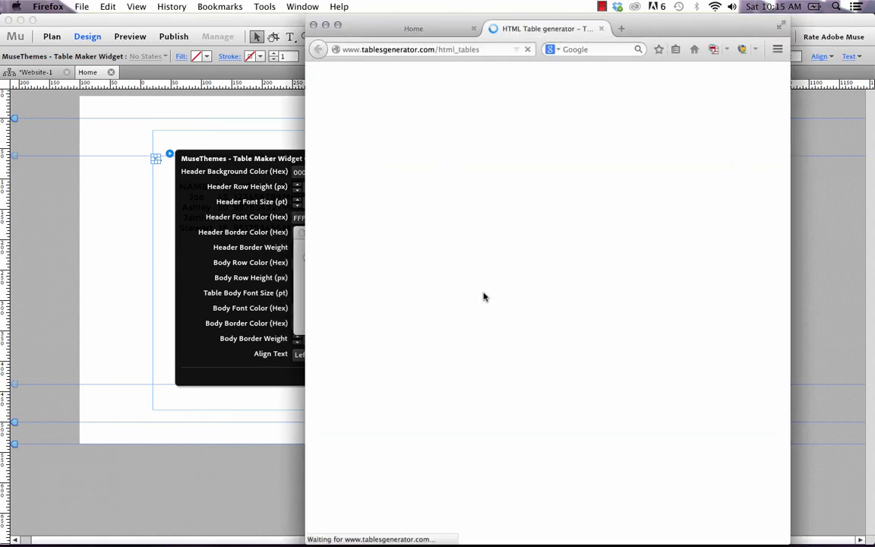
Step: Maximize Firefox and enable 'Do not generate CSS' below the table editor
click(338, 25)
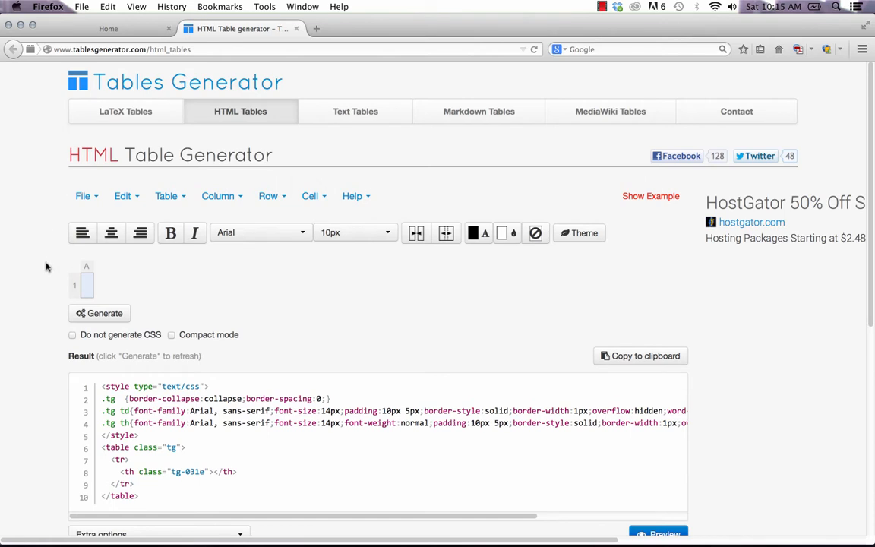
scroll(50, 262, down, 1)
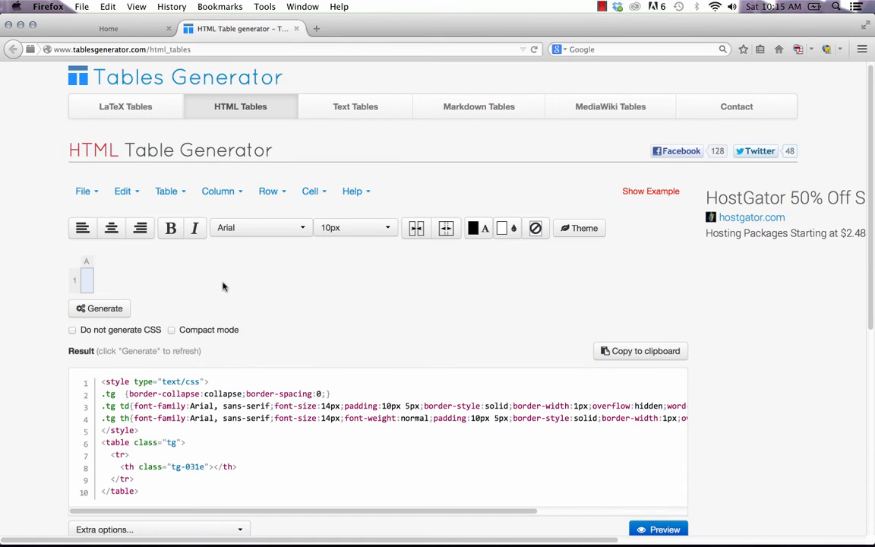
scroll(224, 282, down, 2)
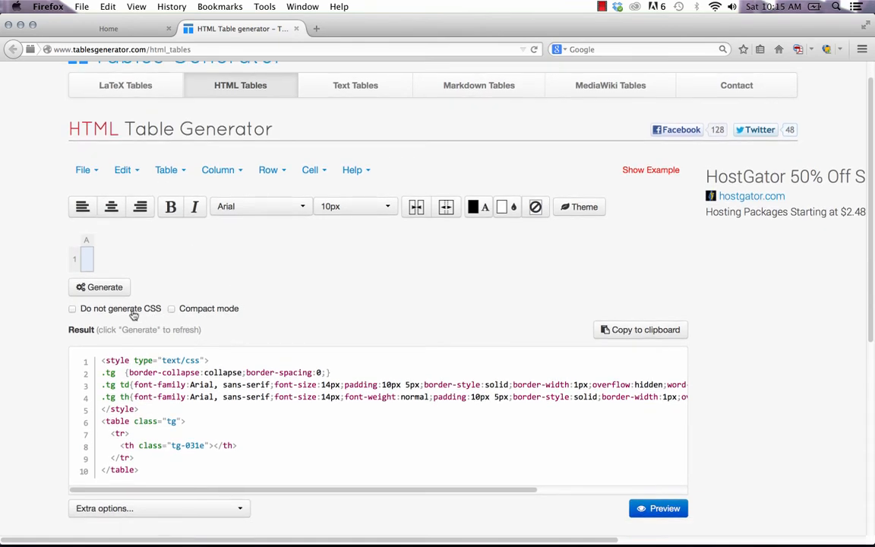
click(73, 309)
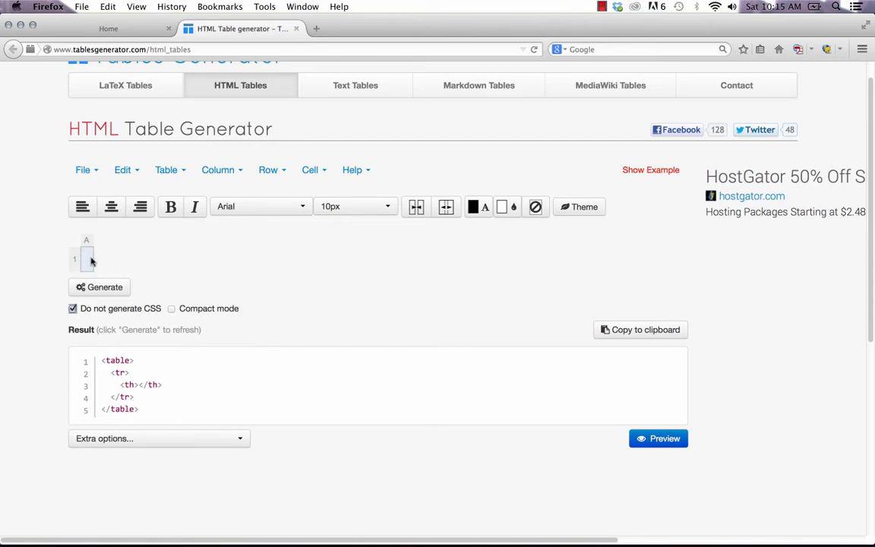
Step: Clear the existing table using the Table menu's clear command
click(82, 169)
click(122, 170)
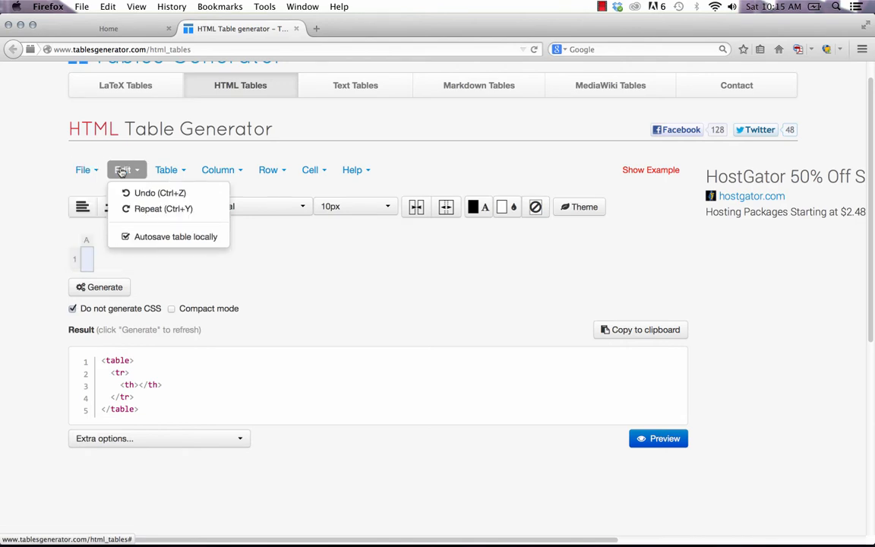
click(305, 170)
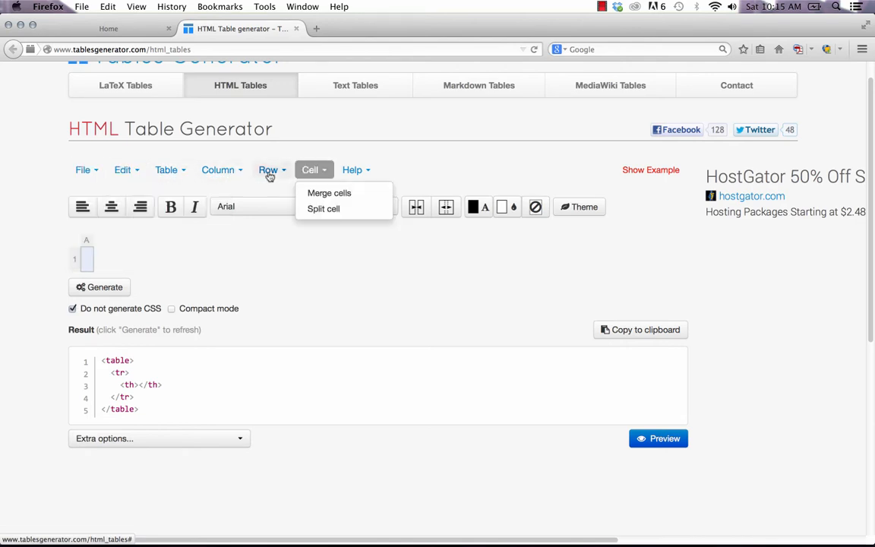
click(165, 173)
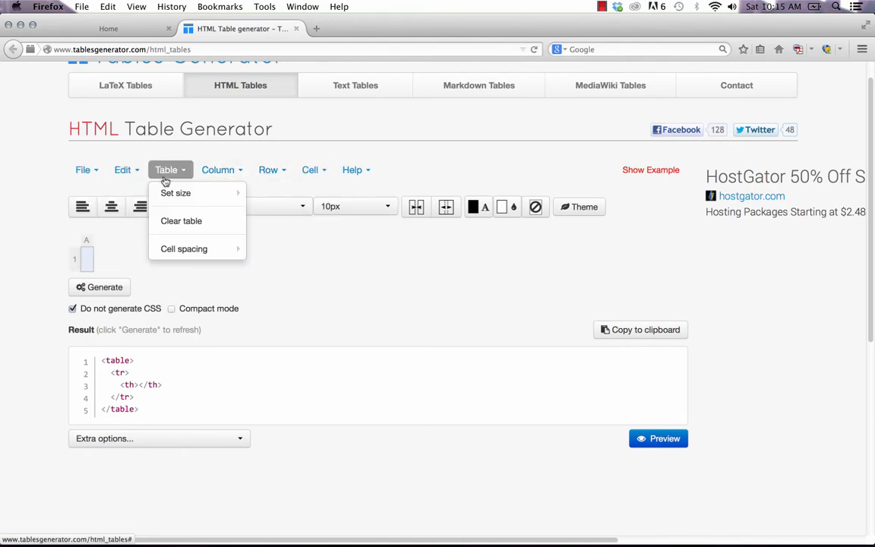
click(180, 222)
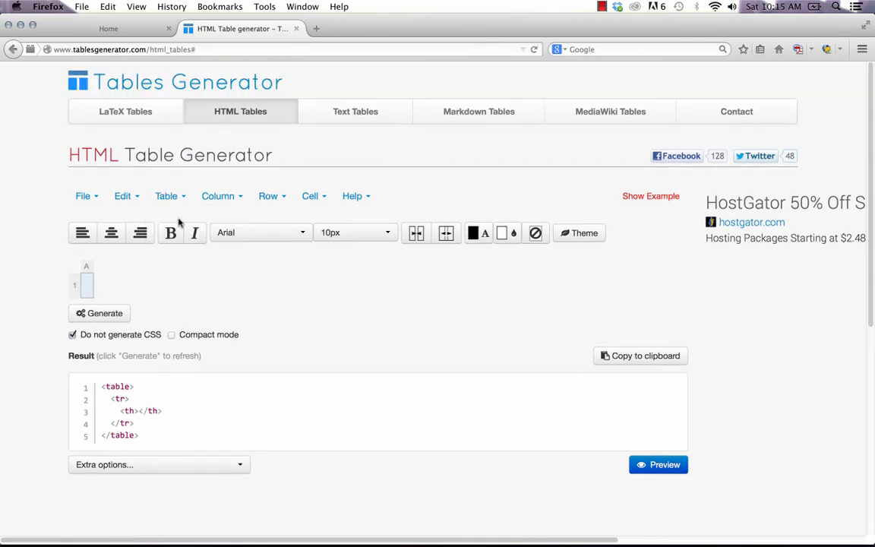
Step: Expand the empty grid to four columns (A–D) and three rows
right_click(88, 287)
click(87, 288)
right_click(75, 287)
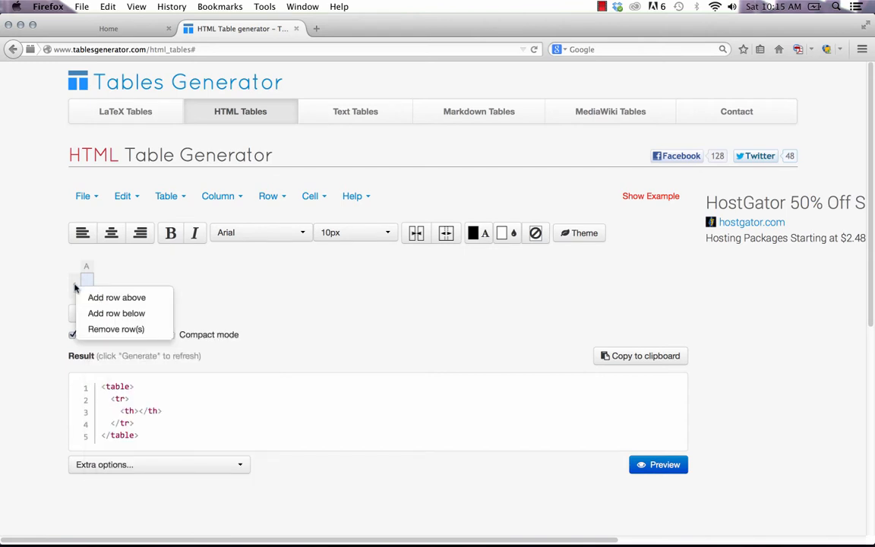
click(113, 297)
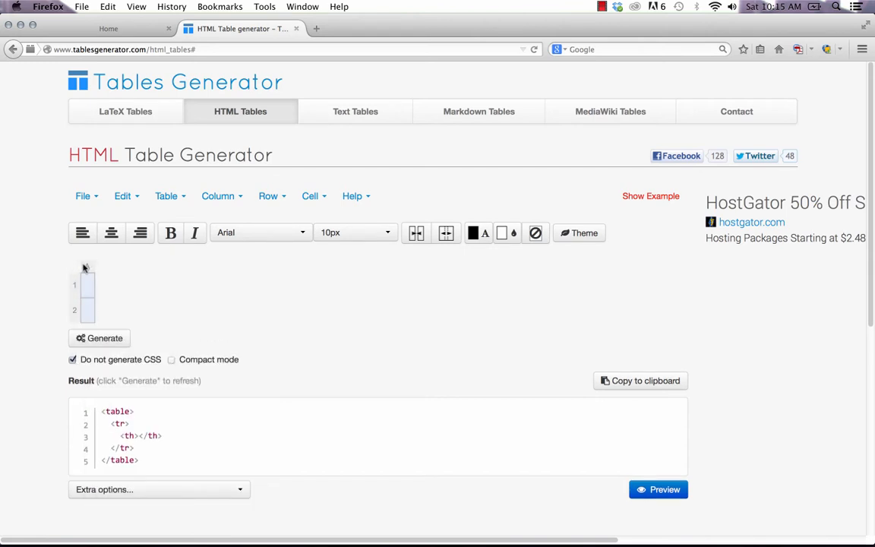
right_click(88, 267)
click(135, 294)
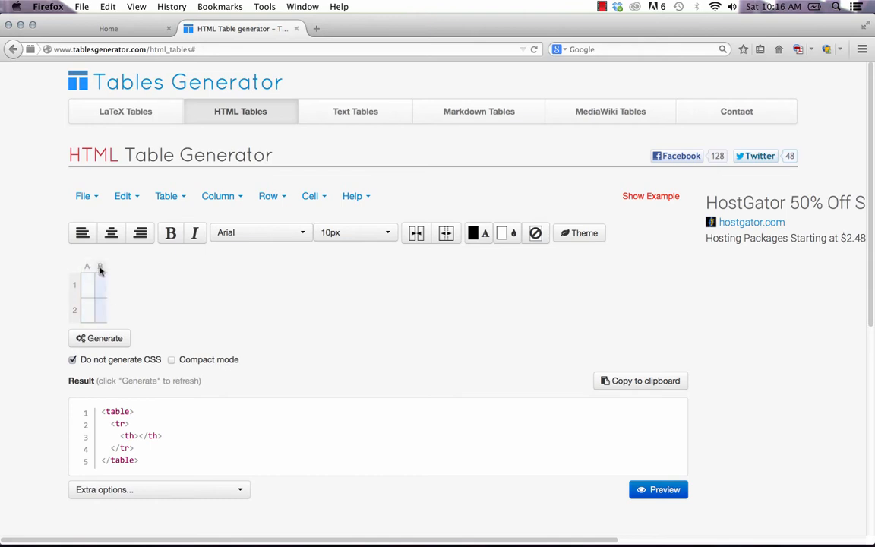
right_click(99, 267)
click(121, 296)
right_click(112, 267)
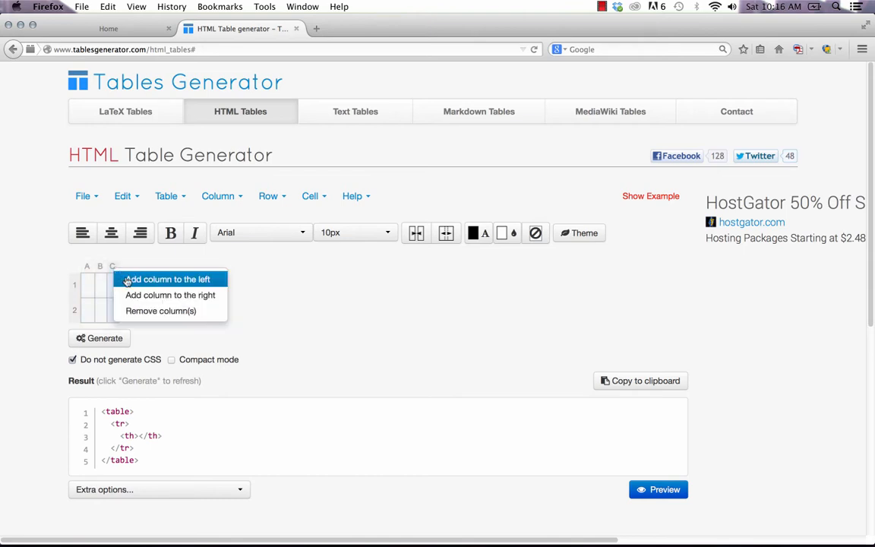
click(127, 295)
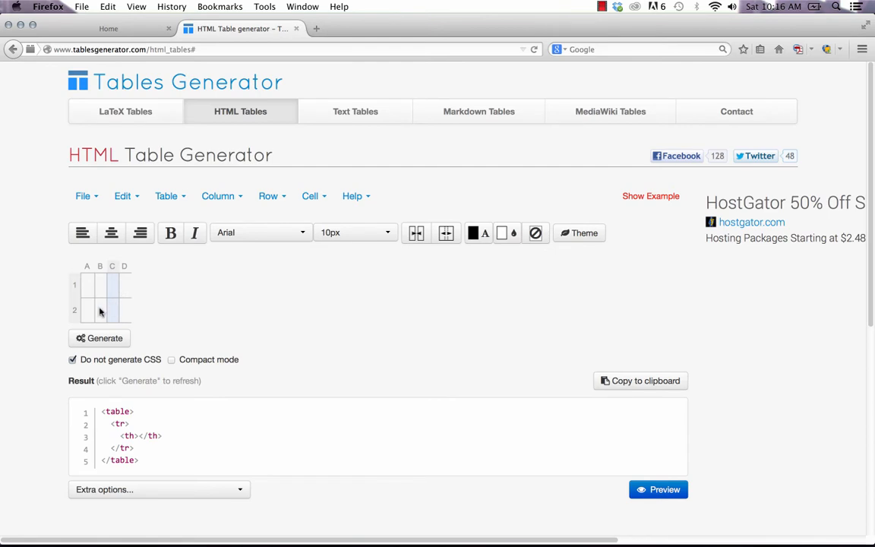
right_click(75, 310)
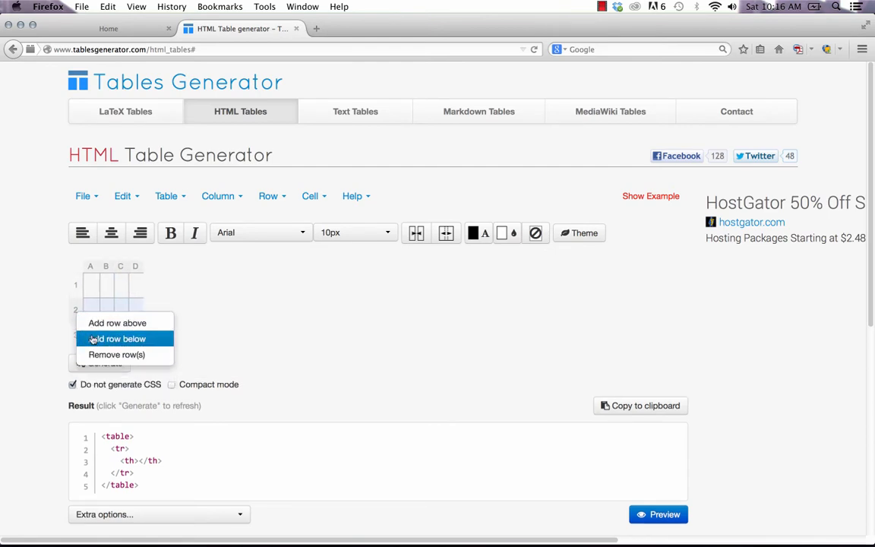
click(94, 339)
Step: Enter the header row NAME, EMAIL, PHONE, WEBSITE and widen columns A and D
click(91, 286)
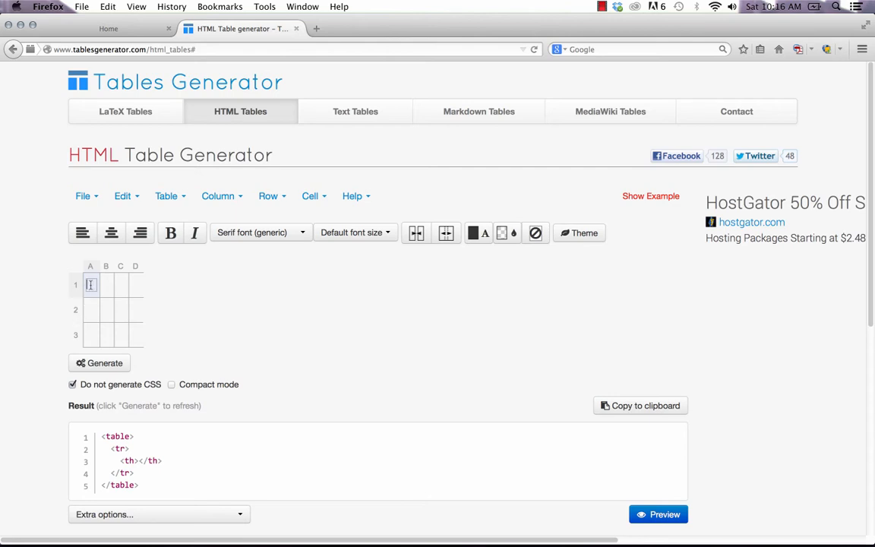
key(Tab)
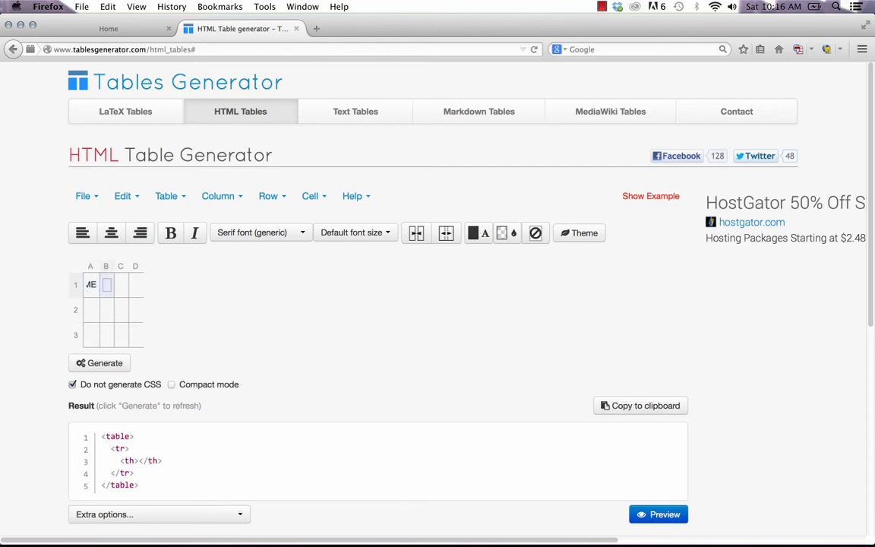
drag(94, 279, 99, 309)
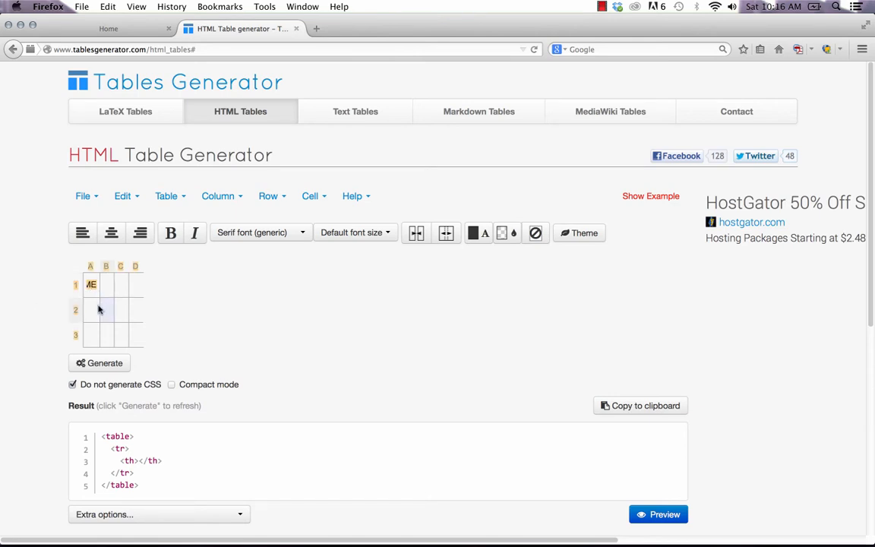
drag(99, 265, 284, 266)
click(172, 287)
click(159, 286)
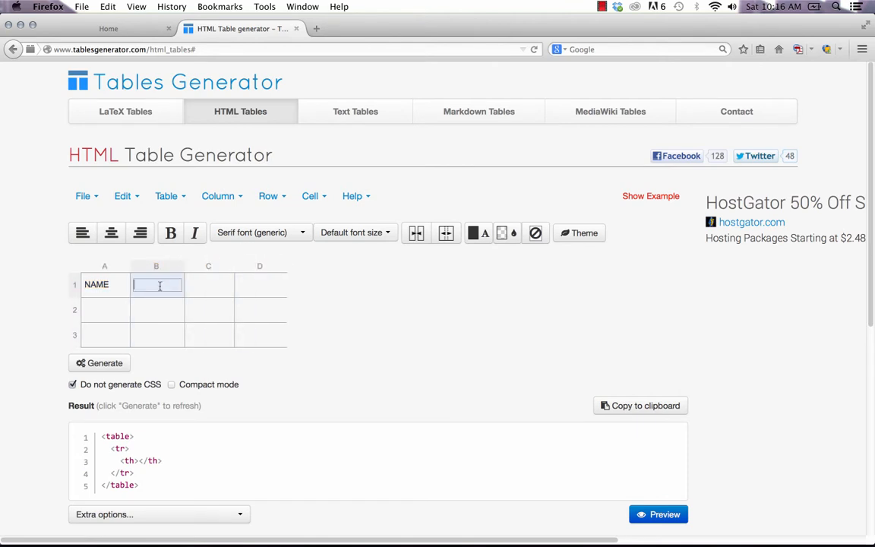
text(EMAIL)
key(Tab)
text(PHONE)
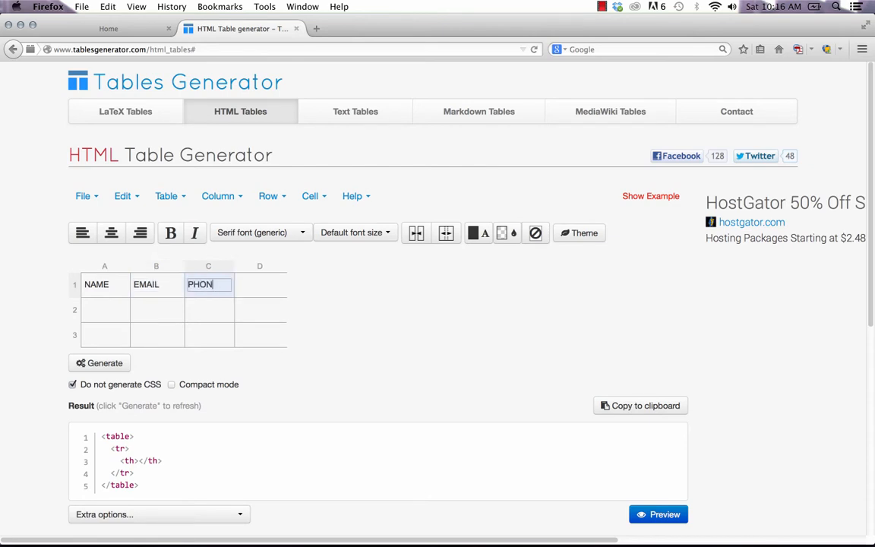
key(Tab)
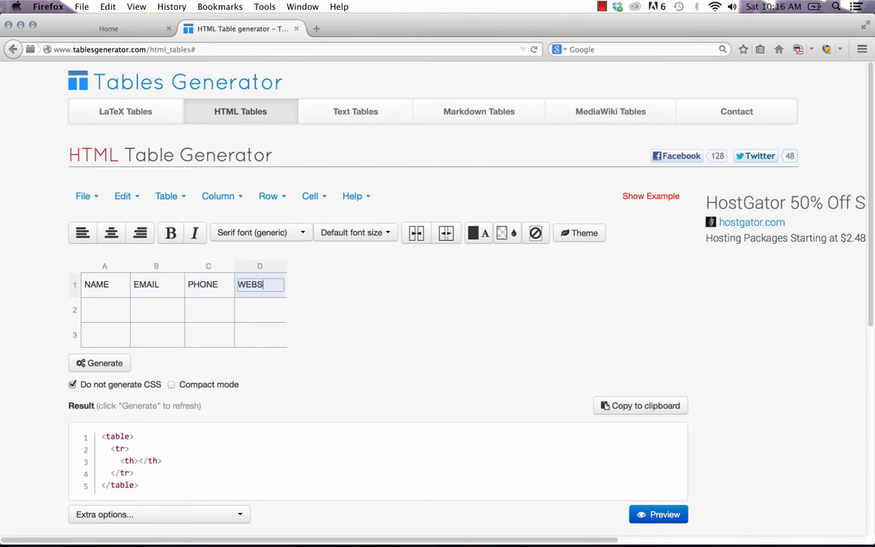
click(279, 323)
double_click(111, 312)
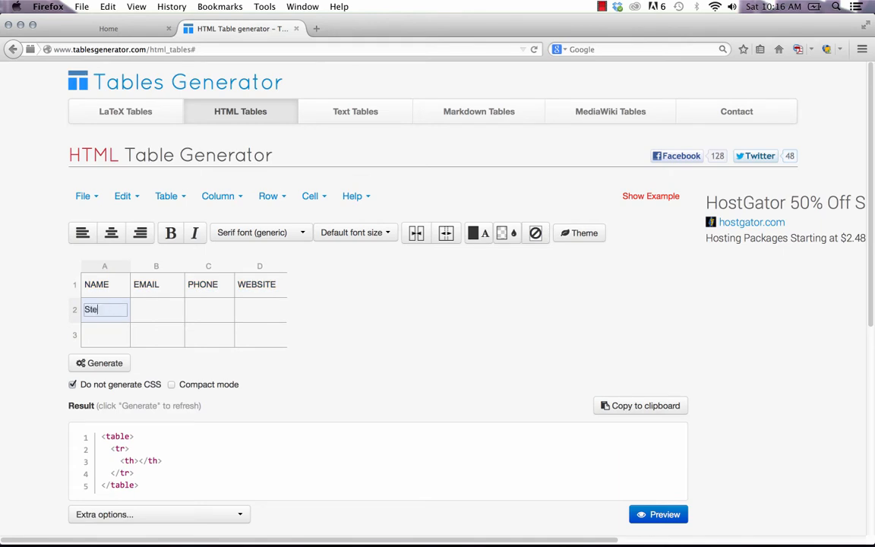
key(Tab)
key(Tab)
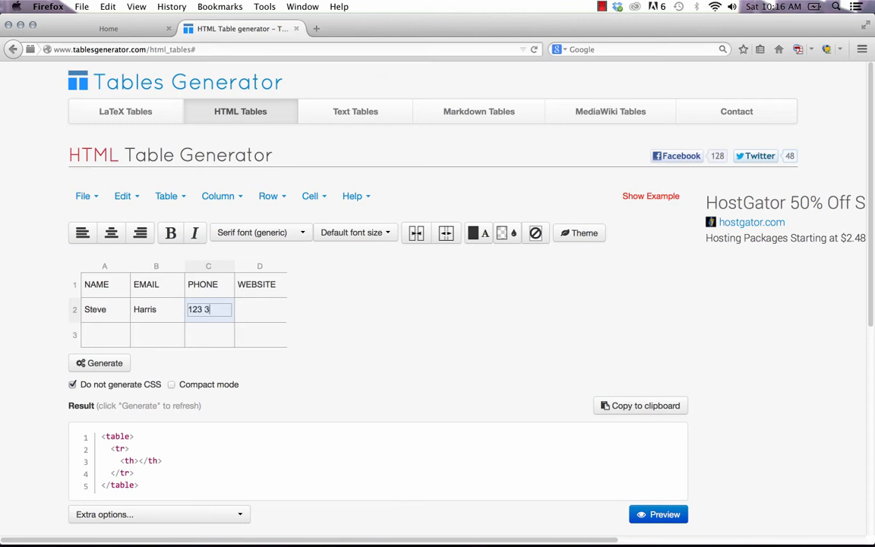
text(123 346 7890)
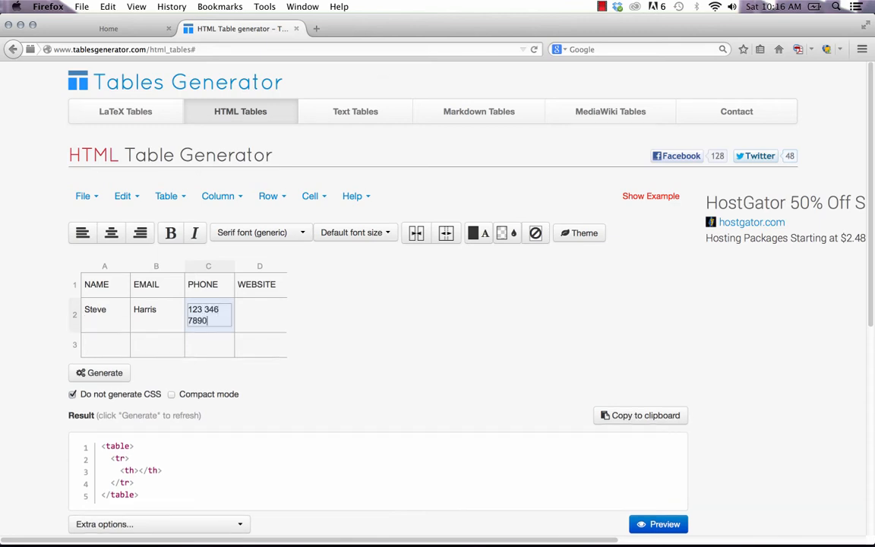
key(Tab)
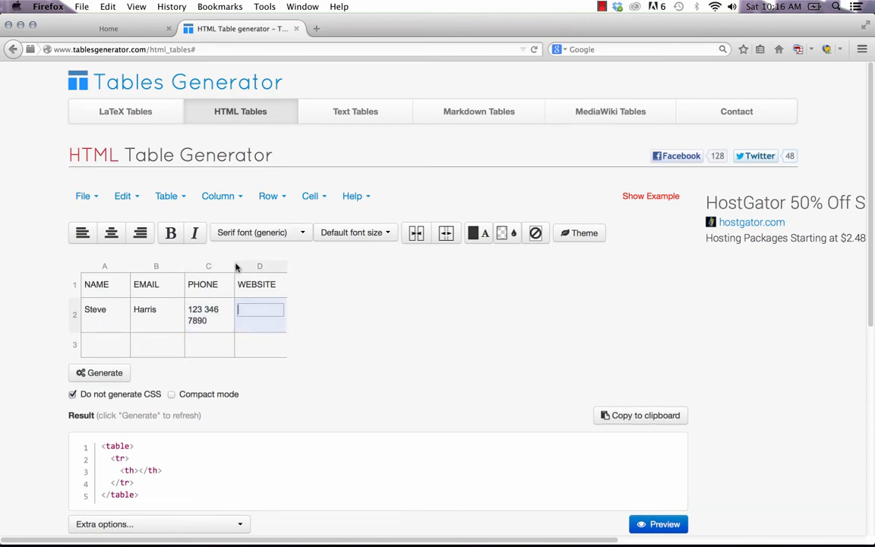
drag(234, 267, 357, 263)
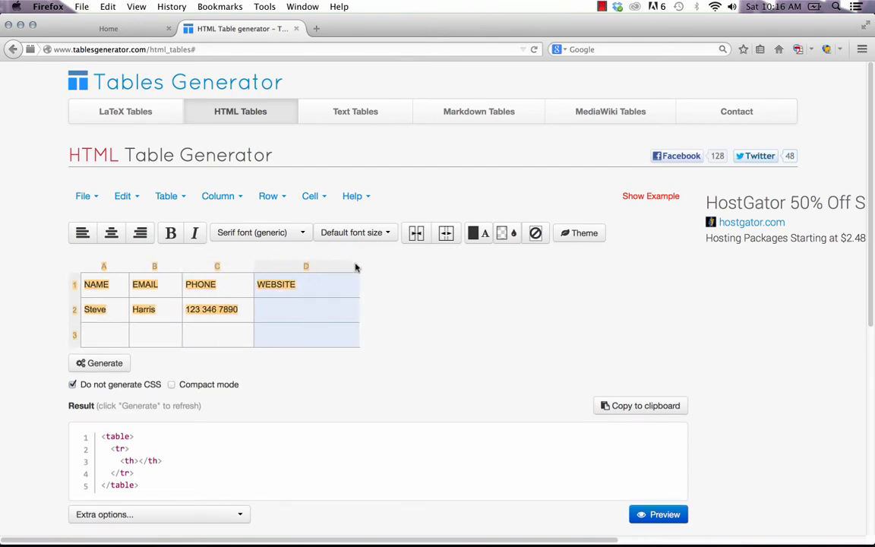
double_click(276, 313)
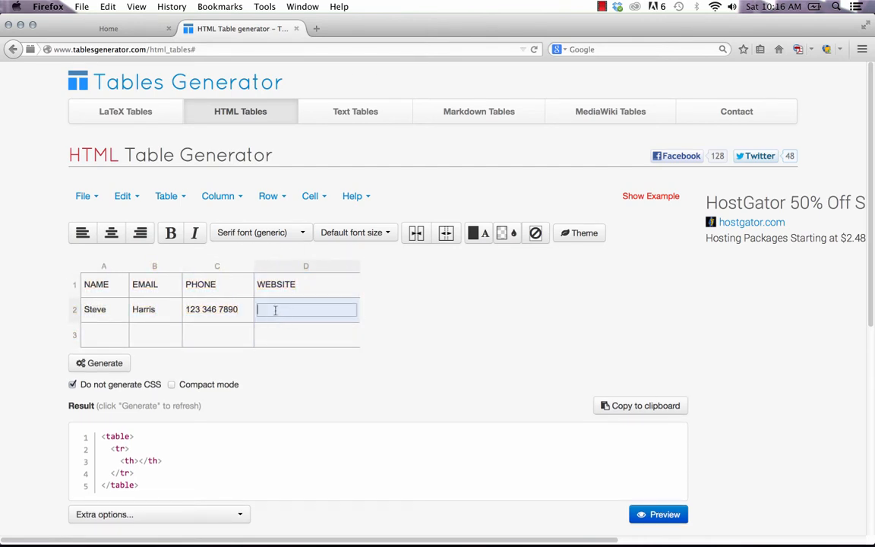
text(www.musethemes.com)
click(99, 337)
double_click(97, 338)
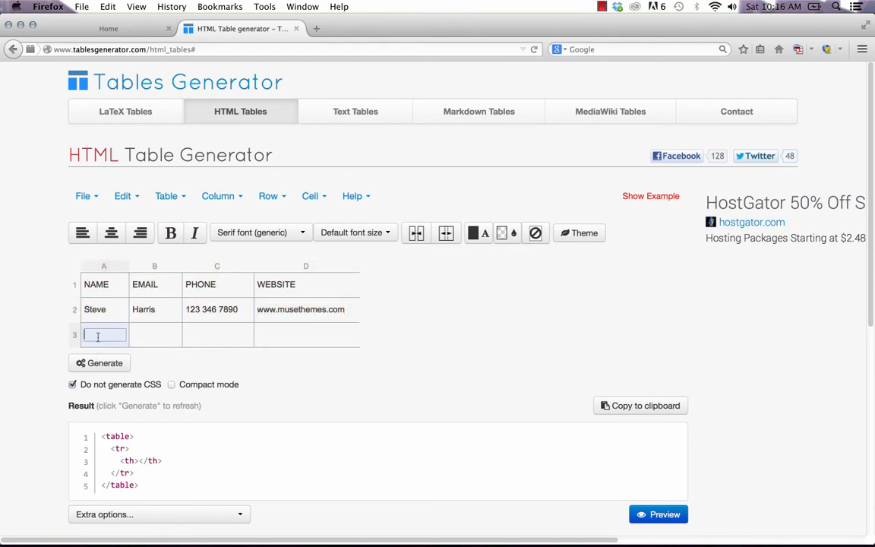
text(Bob)
key(Tab)
text(Smit)
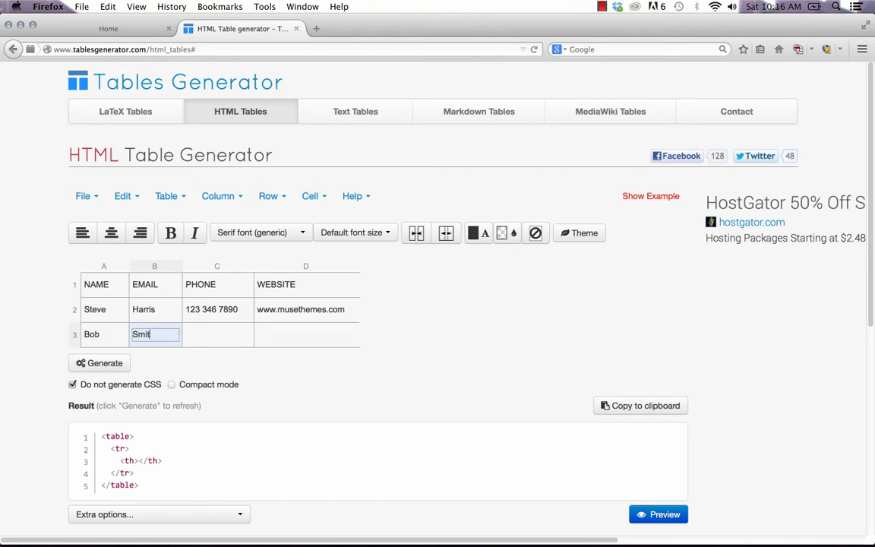
text(h)
key(Tab)
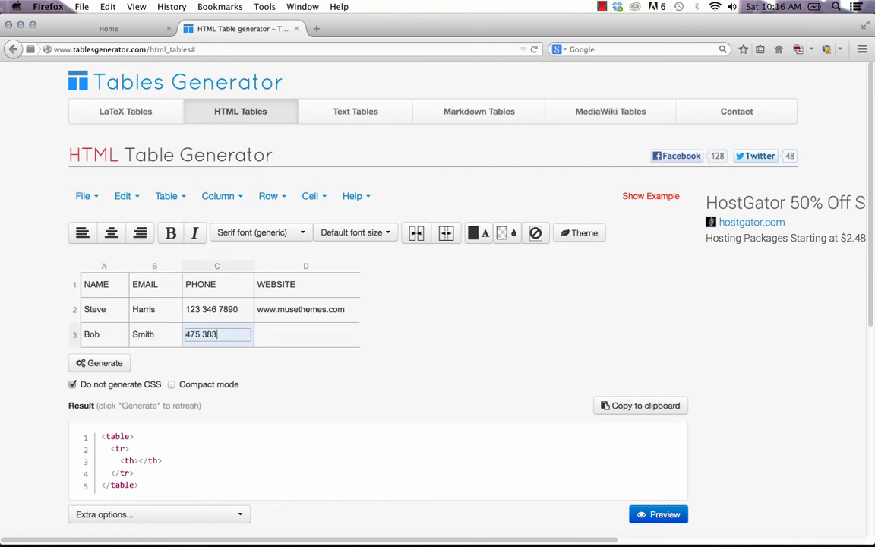
key(Tab)
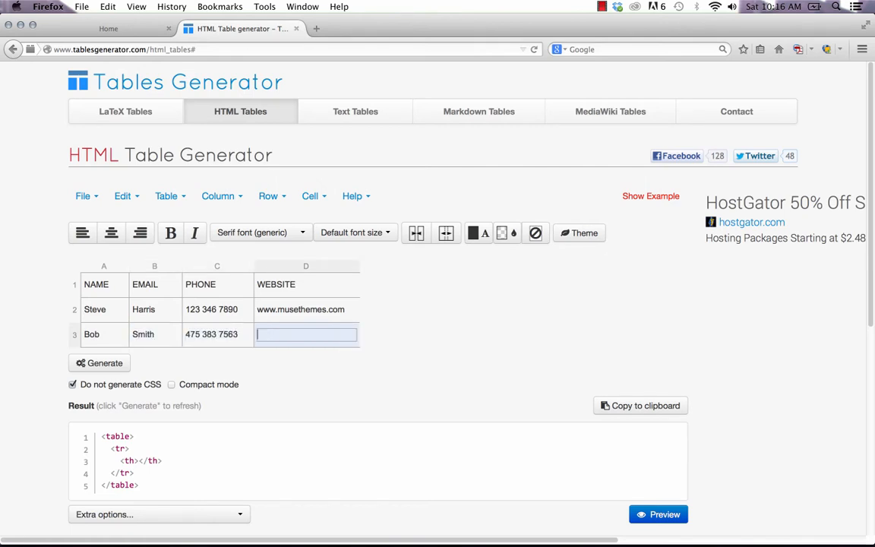
text(www.google.com)
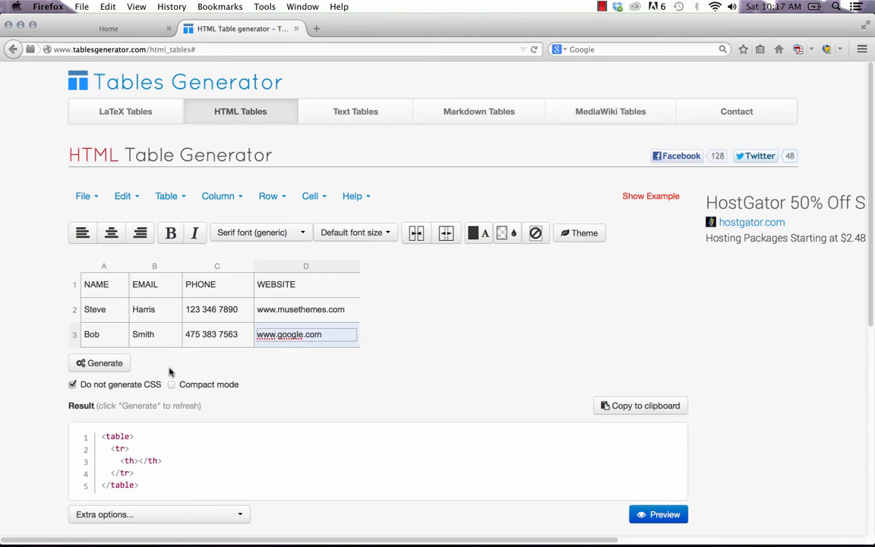
click(99, 364)
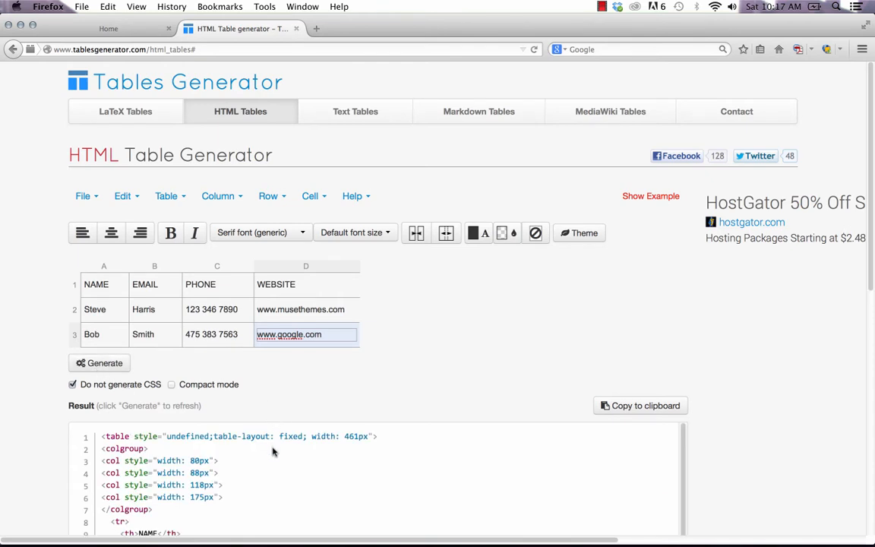
scroll(272, 450, down, 1)
scroll(264, 451, down, 1)
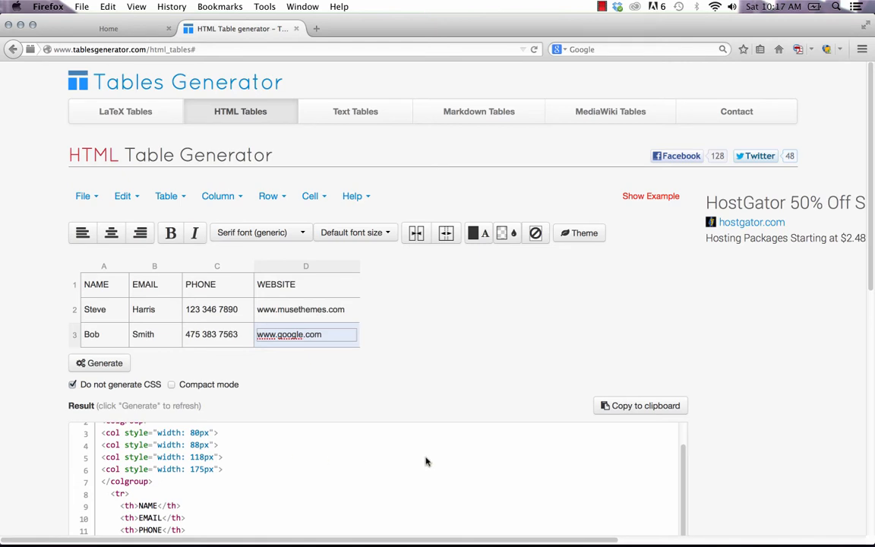
scroll(698, 398, down, 5)
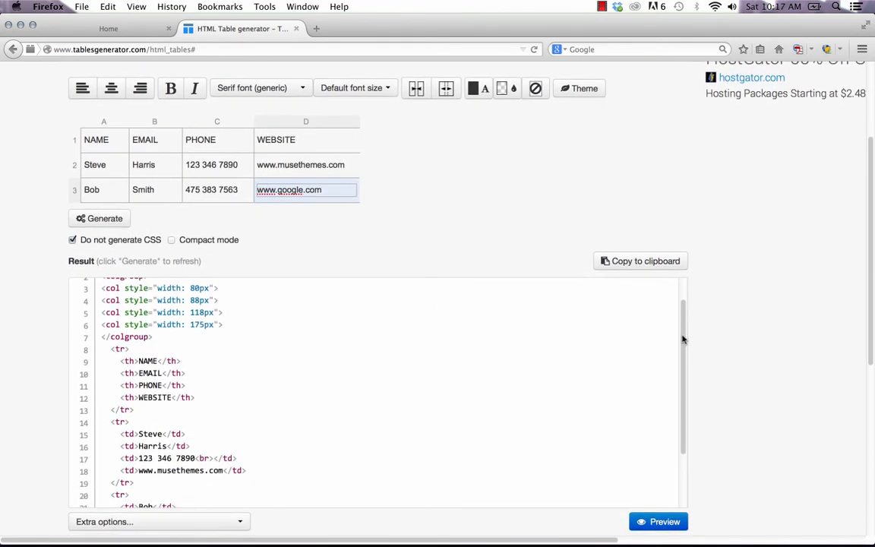
drag(683, 328, 670, 249)
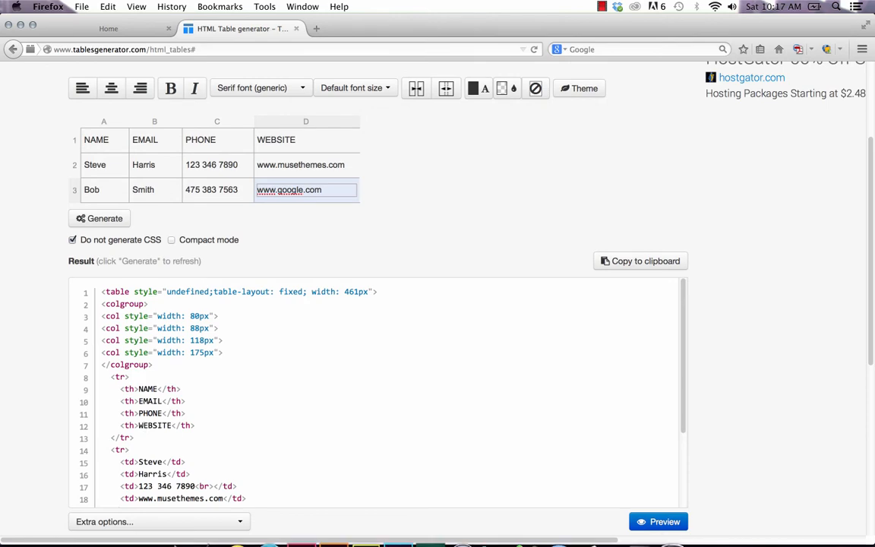
mouse_move(363, 535)
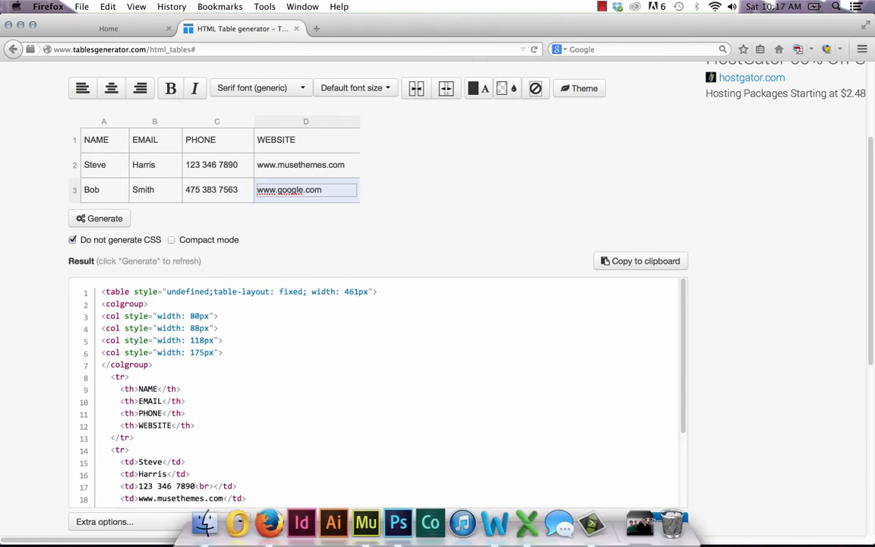
Step: Delete the sample header <tr> rows from the widget's Edit HTML code, then return to Firefox
click(367, 534)
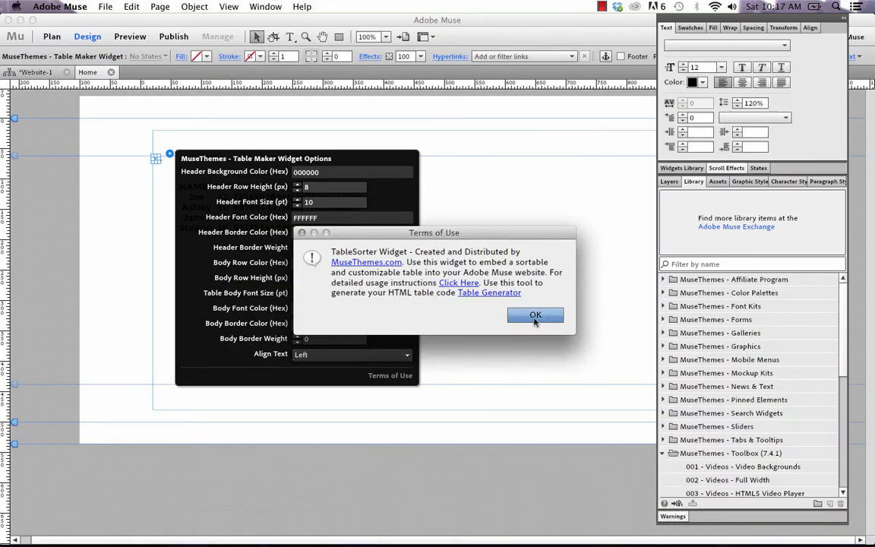
click(533, 315)
right_click(244, 202)
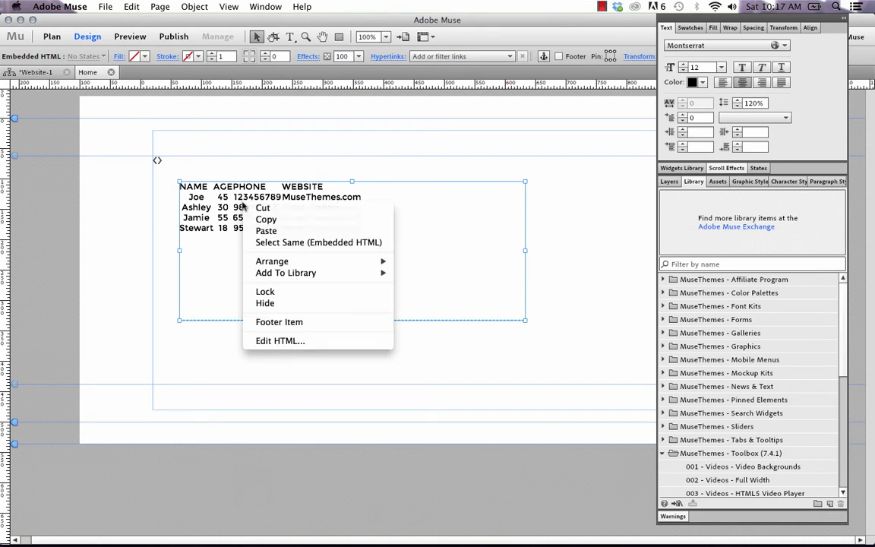
click(280, 341)
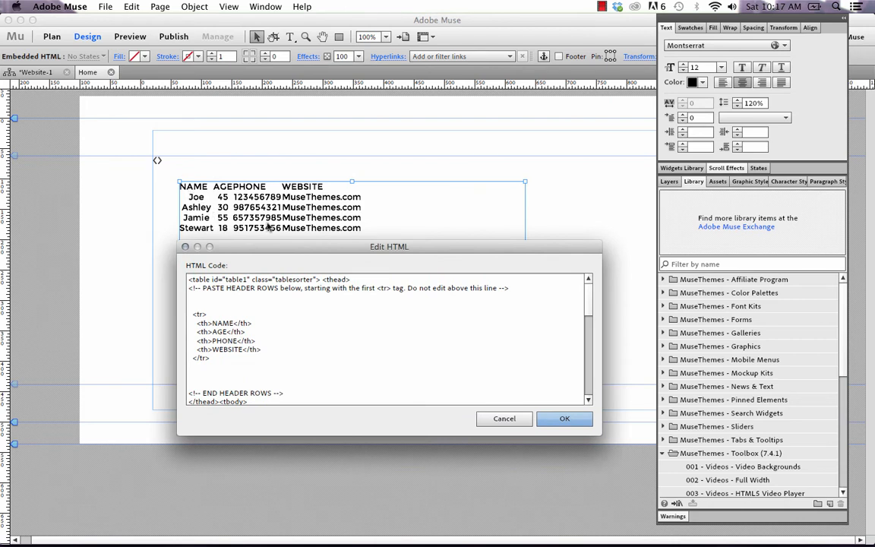
drag(215, 368, 167, 310)
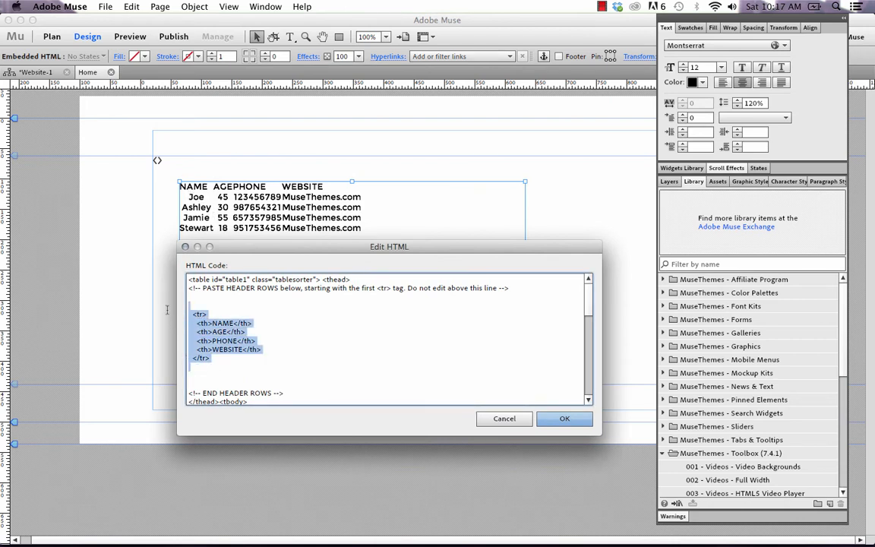
key(BackSpace)
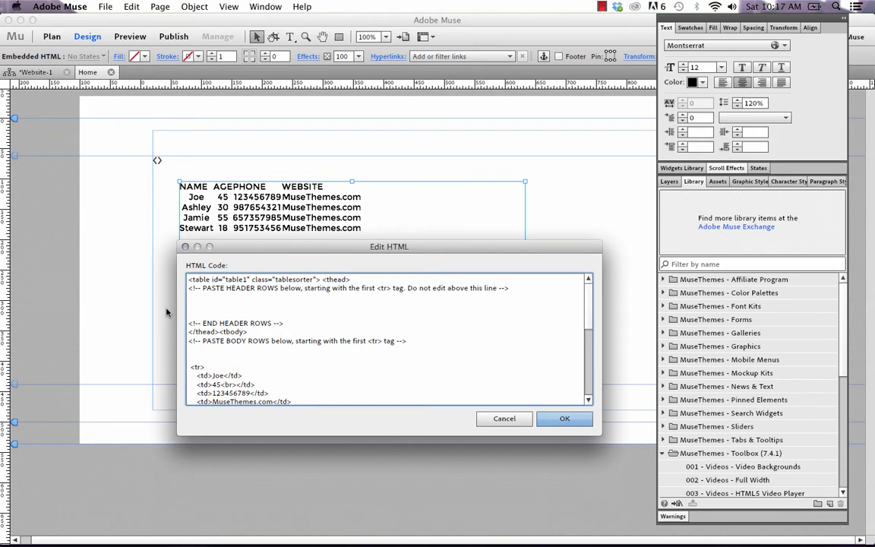
click(243, 523)
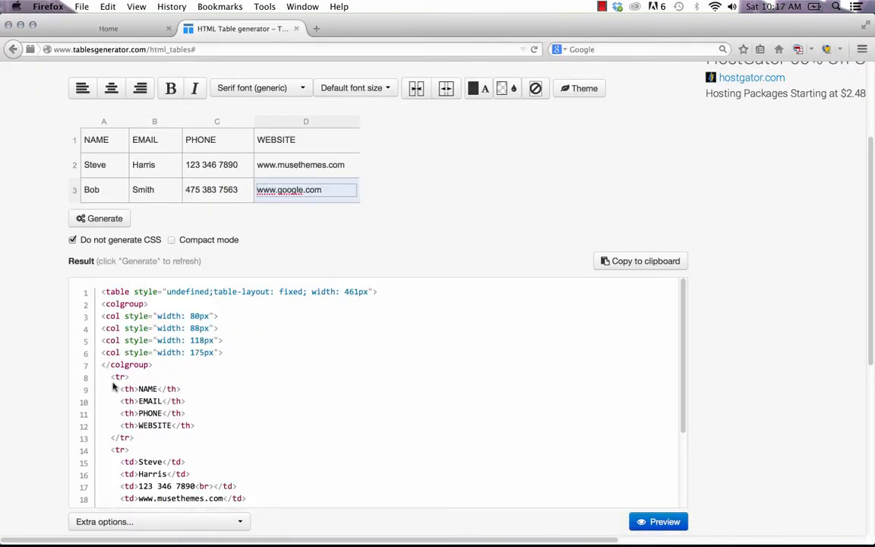
Step: Copy the generated NAME/EMAIL/PHONE/WEBSITE header row code (lines 8–13) and return to Muse
drag(108, 377, 156, 440)
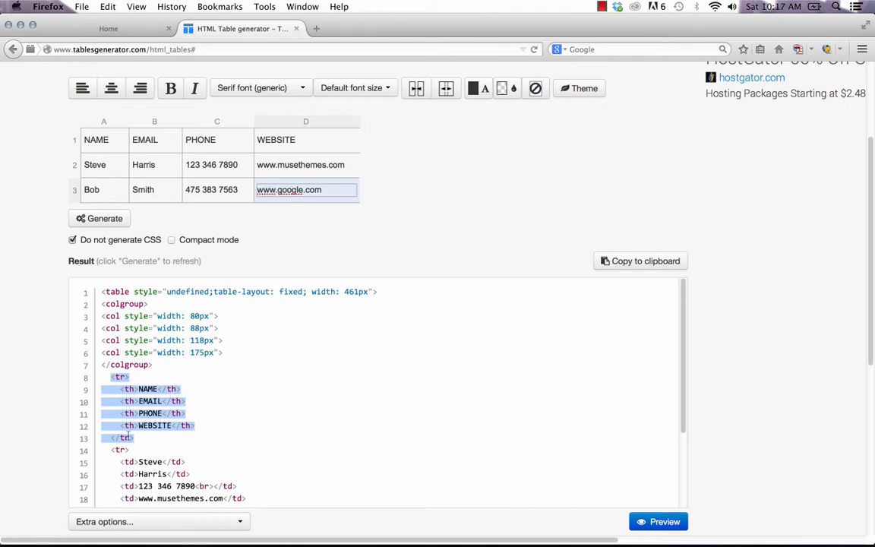
right_click(141, 401)
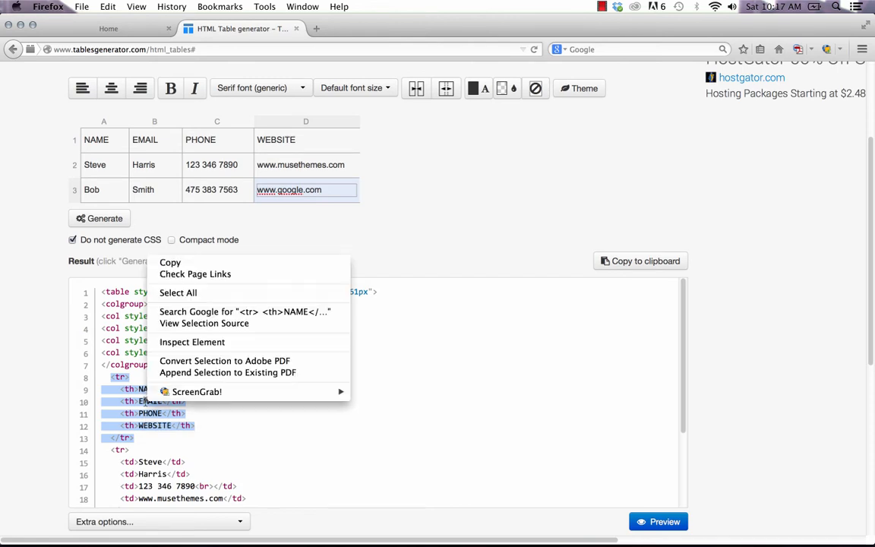
click(170, 262)
mouse_move(269, 526)
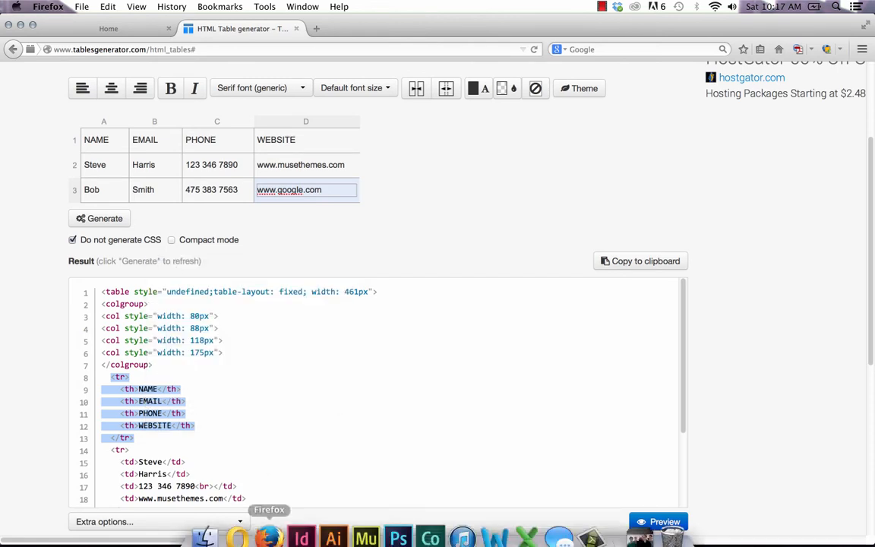
click(364, 523)
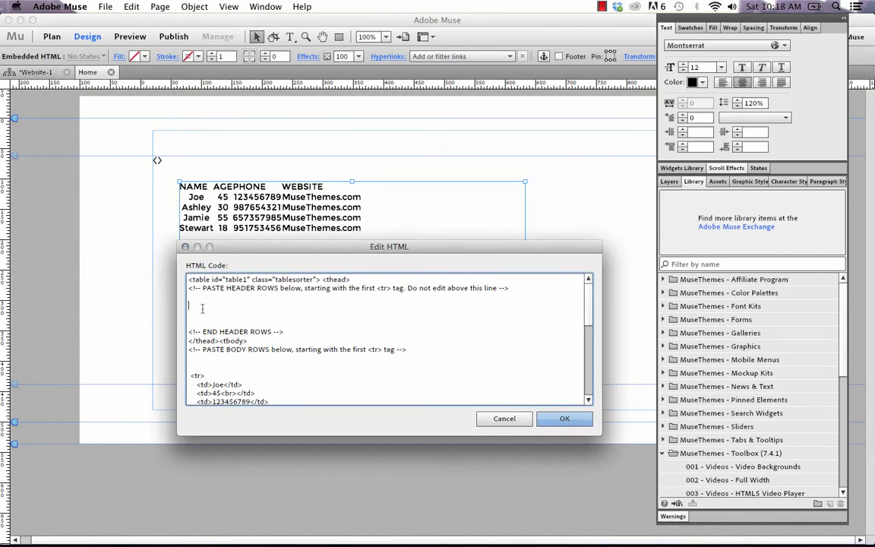
Step: Paste the header row into the widget HTML and delete the sample body rows, then return to Firefox
key(super+v)
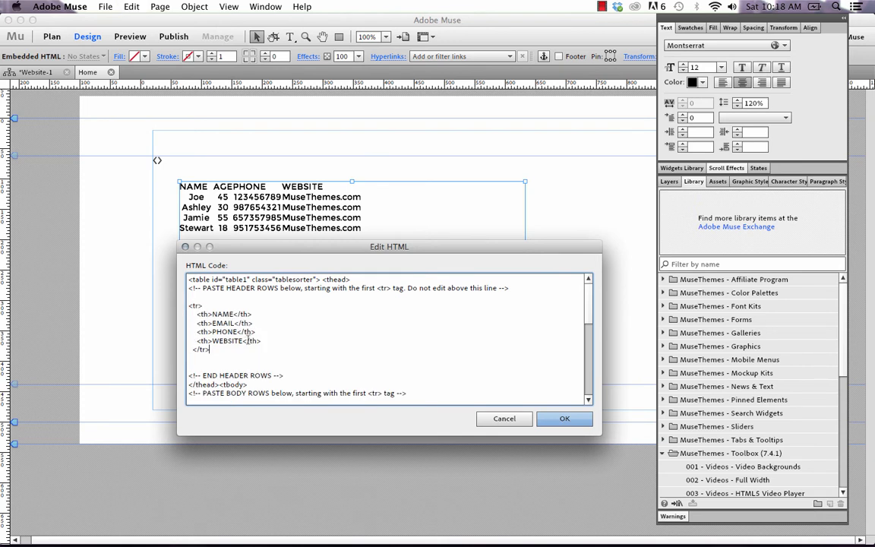
scroll(249, 340, down, 5)
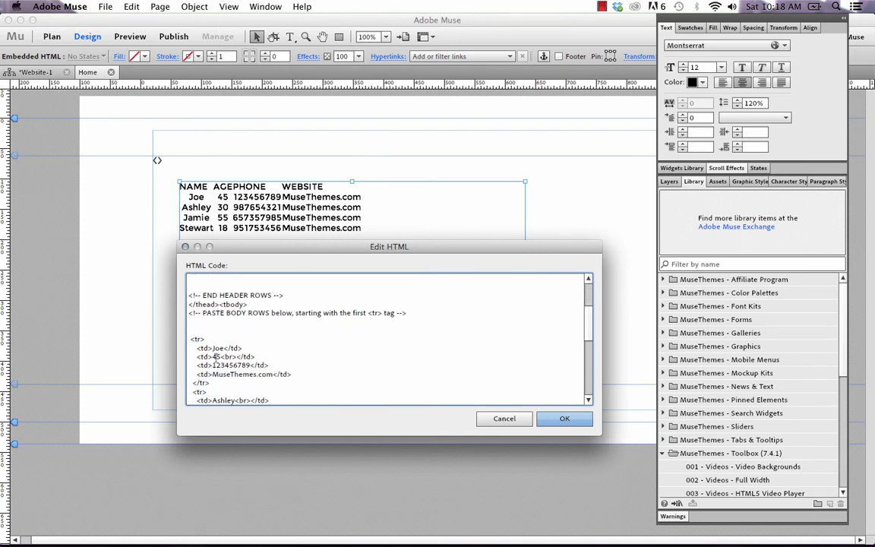
drag(191, 330, 246, 346)
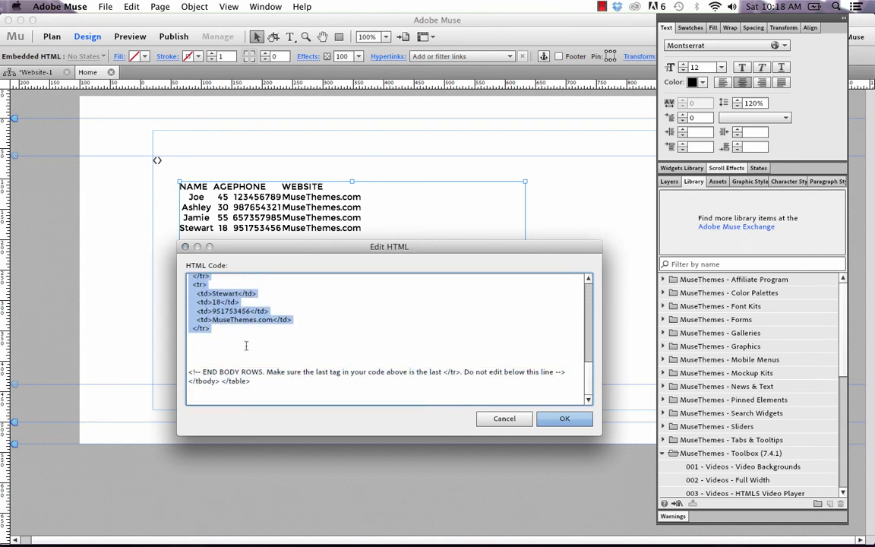
key(BackSpace)
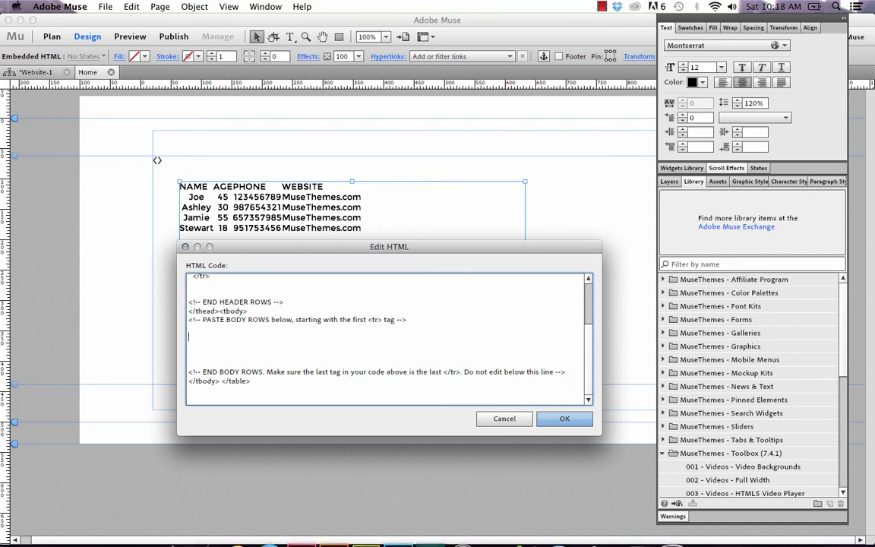
click(258, 531)
scroll(216, 401, down, 4)
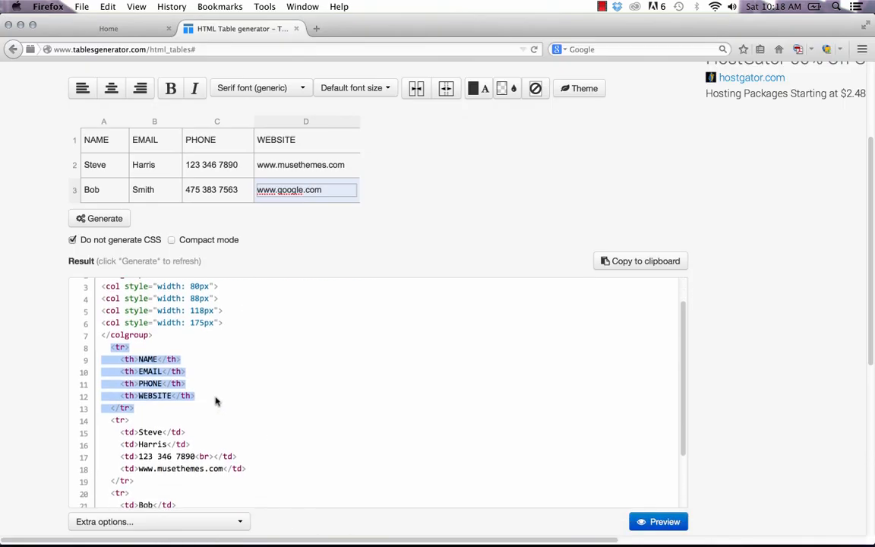
Step: Copy the two generated contact rows (lines 14–25) from the Result box and return to Muse
drag(106, 353, 182, 485)
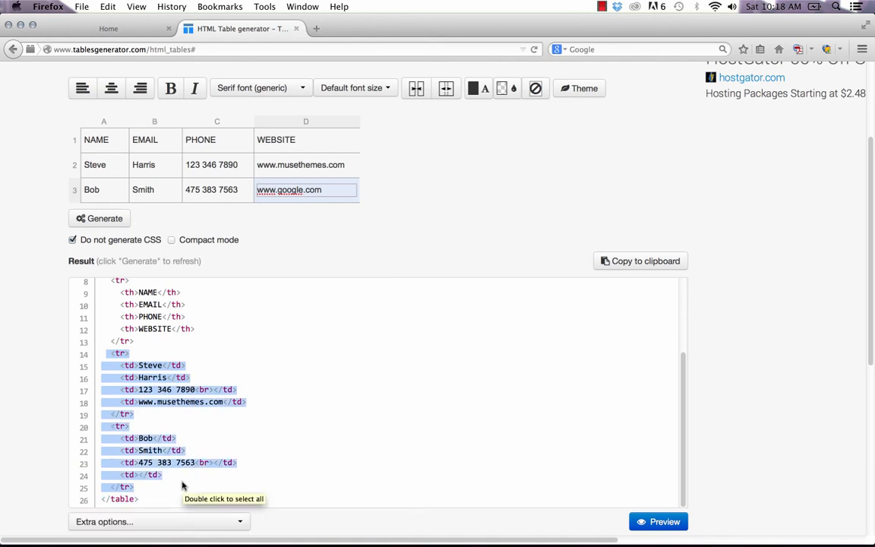
right_click(110, 389)
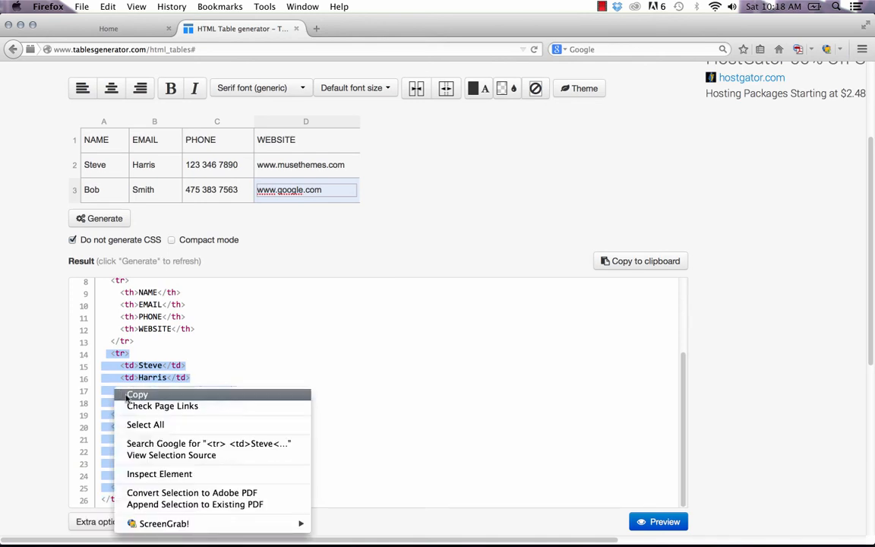
click(128, 395)
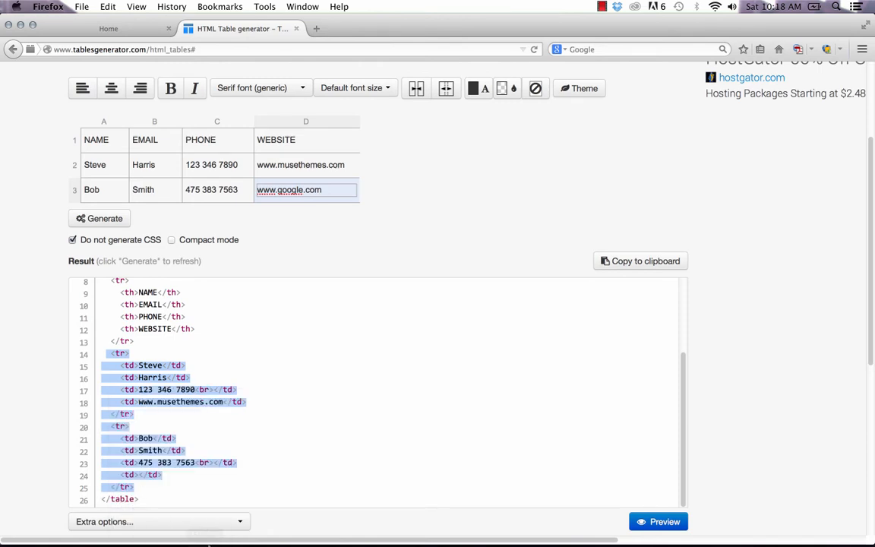
mouse_move(269, 524)
click(366, 523)
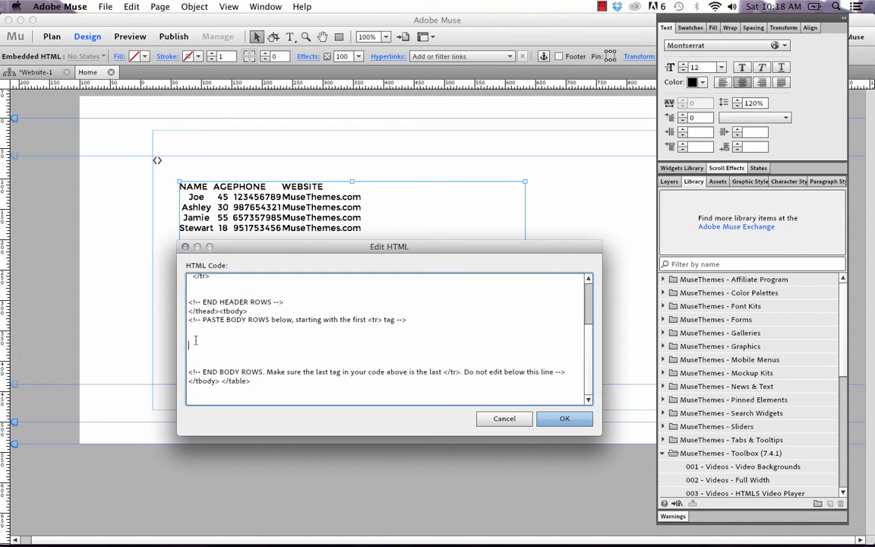
Step: Paste the two contact rows into the body section, apply with OK, and Preview Page in Browser
key(super+v)
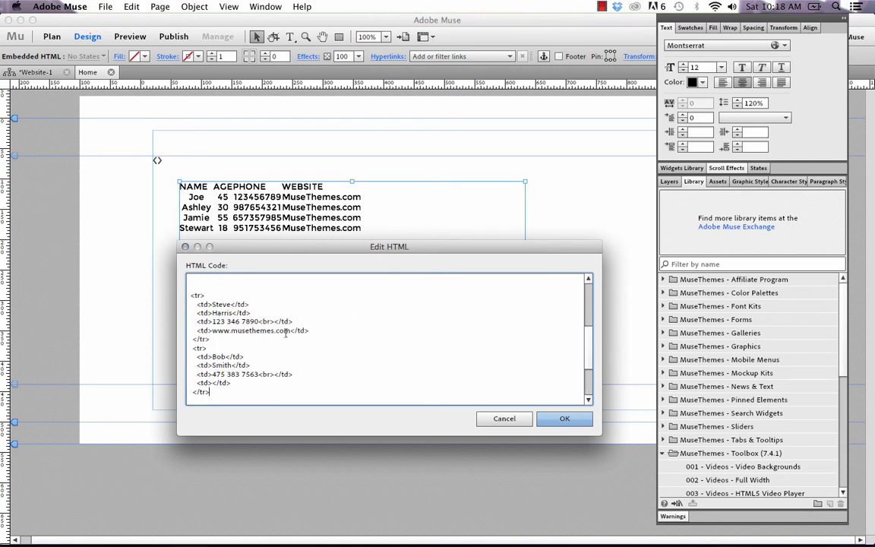
click(564, 418)
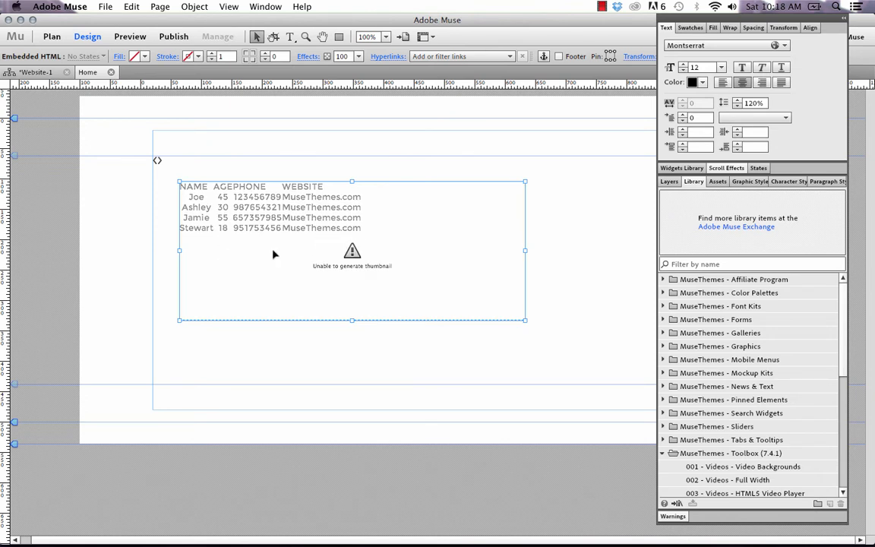
click(145, 247)
click(103, 7)
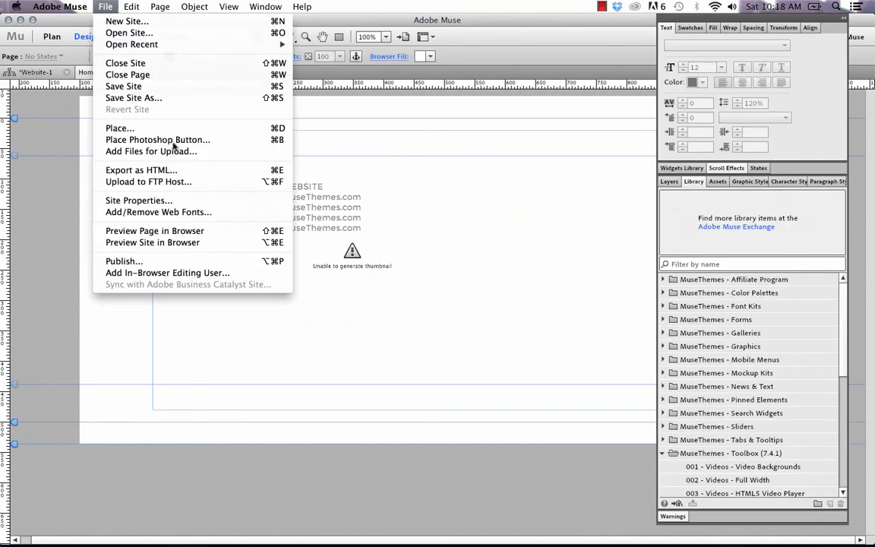
click(187, 231)
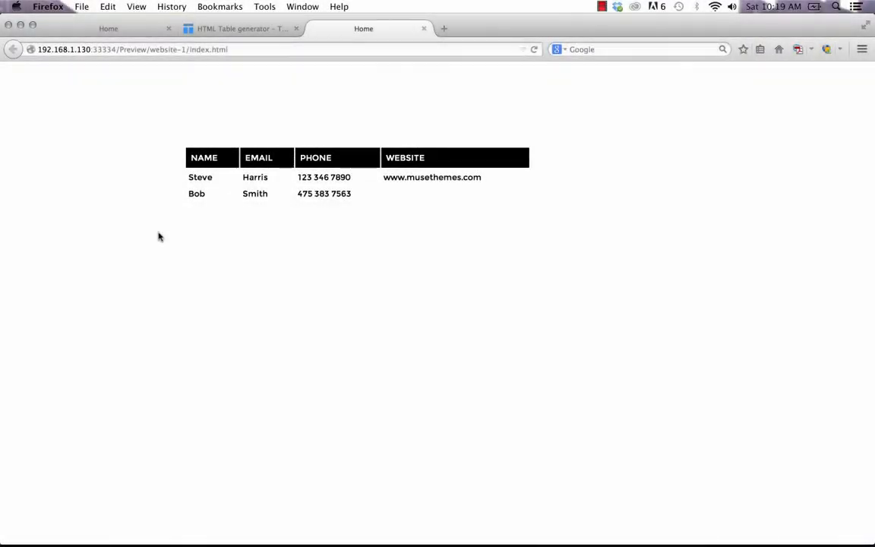
Step: Sort the Firefox preview table by the NAME, EMAIL and WEBSITE columns
click(206, 165)
click(254, 162)
click(383, 155)
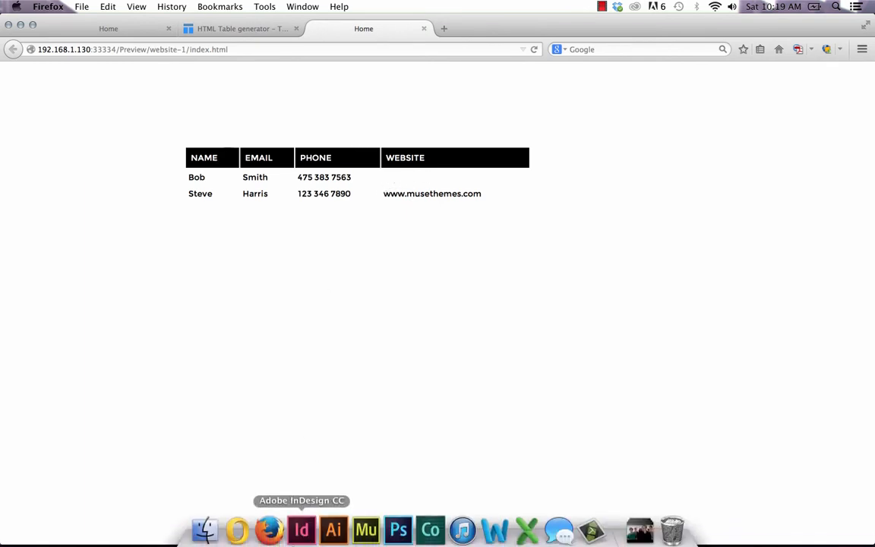
Step: Back in Muse, reopen the table widget's HTML code via Edit HTML and scroll through it
click(366, 527)
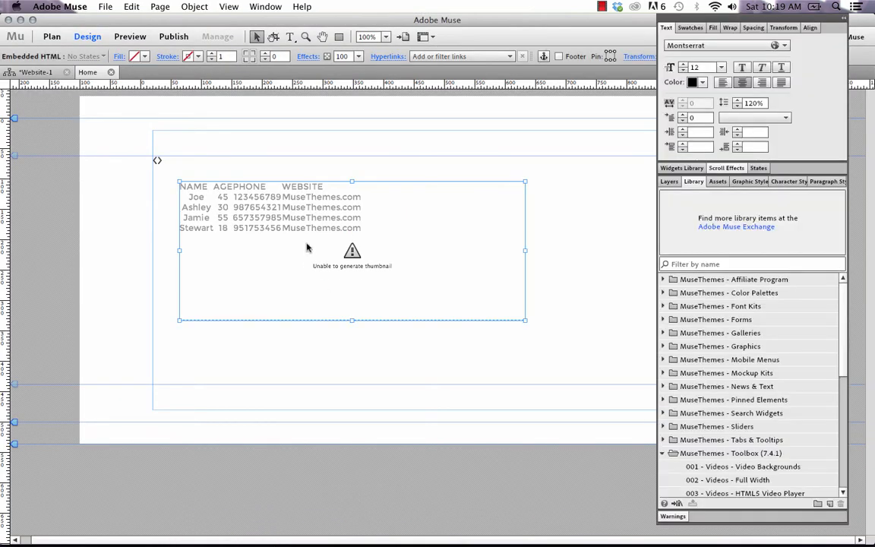
right_click(307, 248)
click(353, 383)
scroll(313, 313, down, 10)
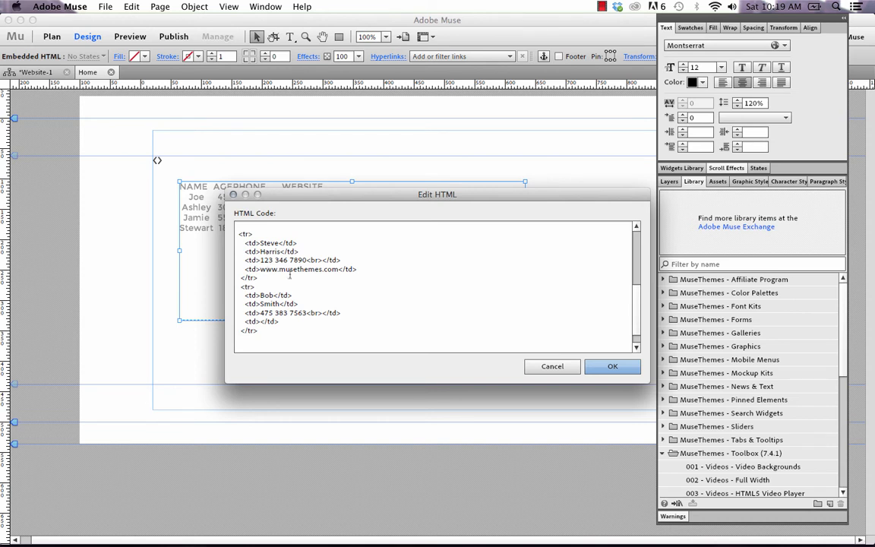
click(261, 321)
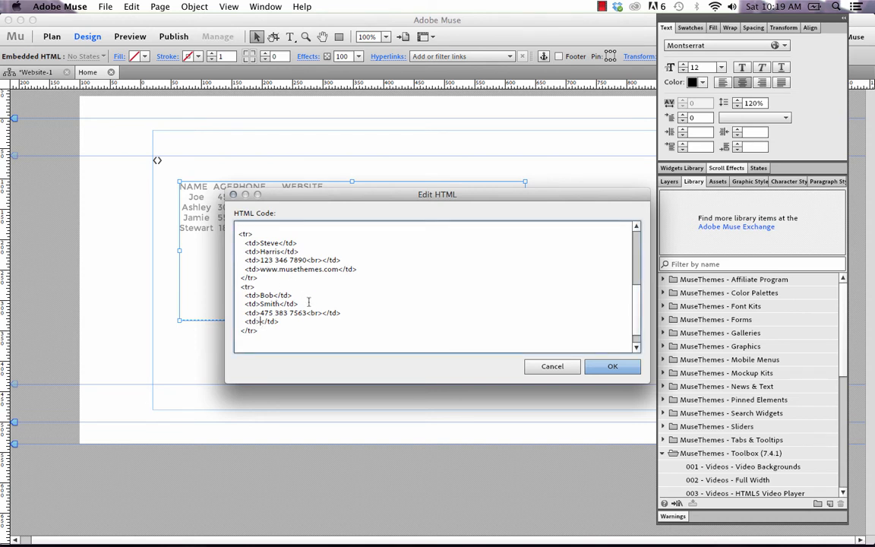
drag(321, 318, 311, 312)
key(BackSpace)
text(www.google.com)
click(612, 367)
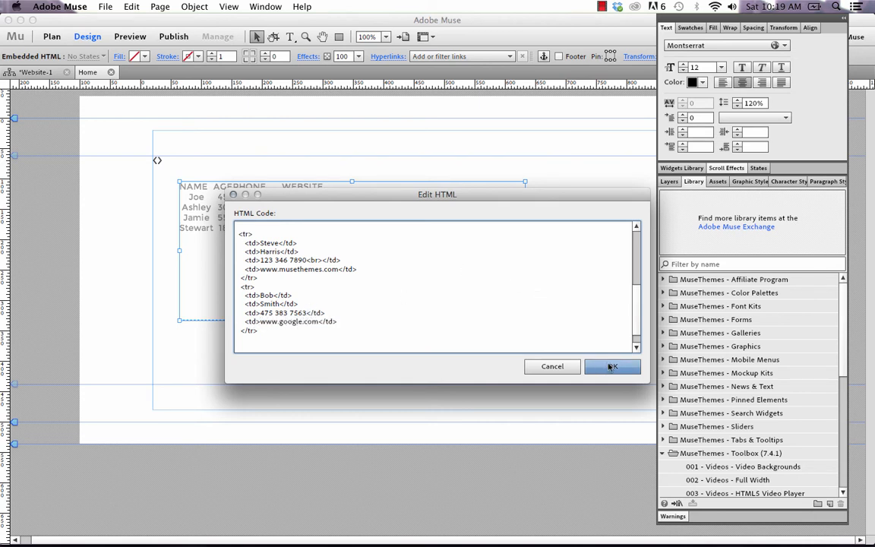
Step: Apply the edited HTML and preview the page in the browser
click(137, 201)
click(106, 7)
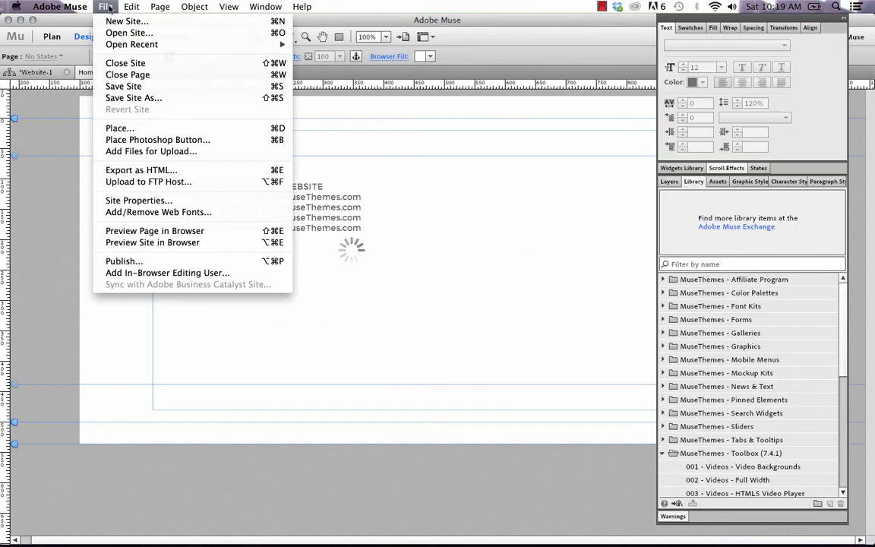
click(172, 230)
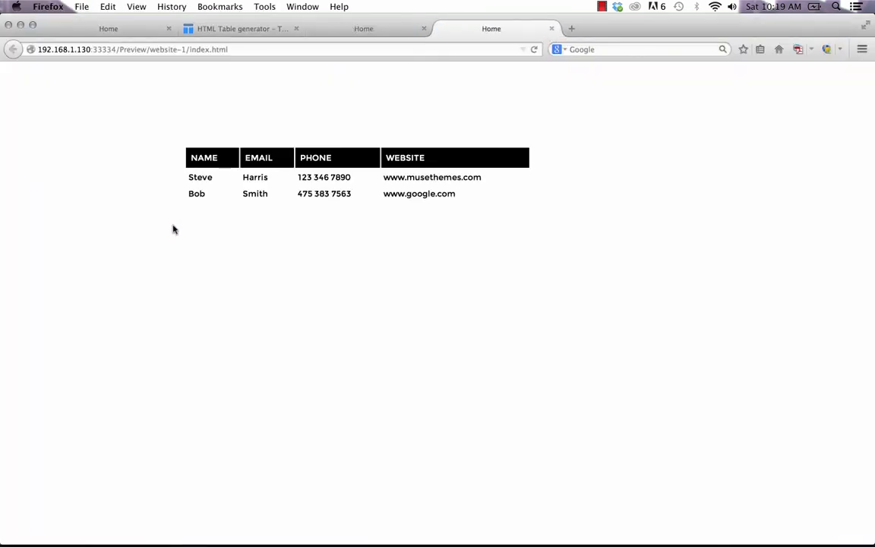
Step: Sort the preview table by NAME and three other columns, then return to Muse
click(216, 164)
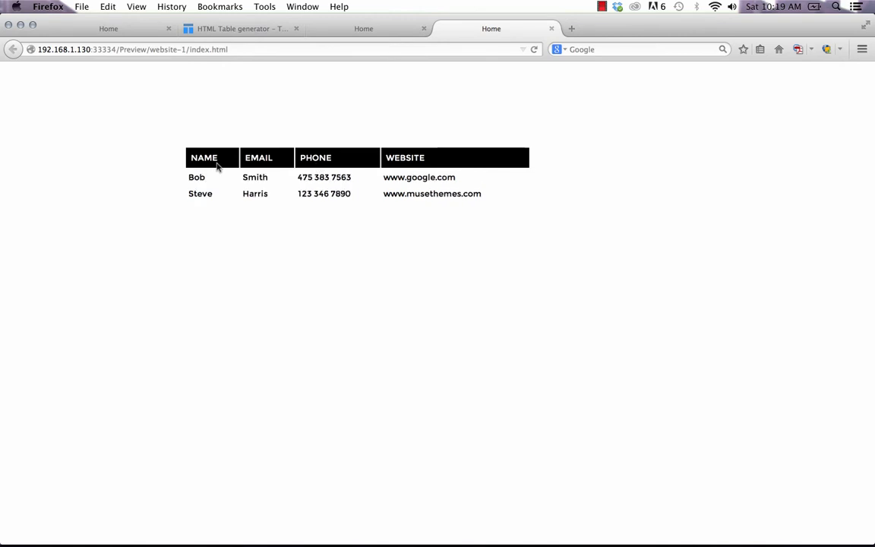
click(243, 165)
click(264, 161)
click(394, 157)
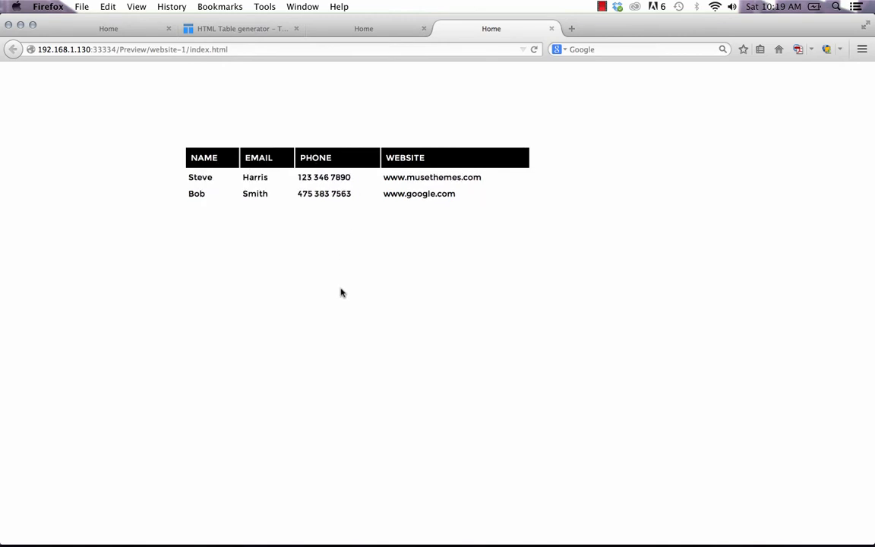
click(366, 522)
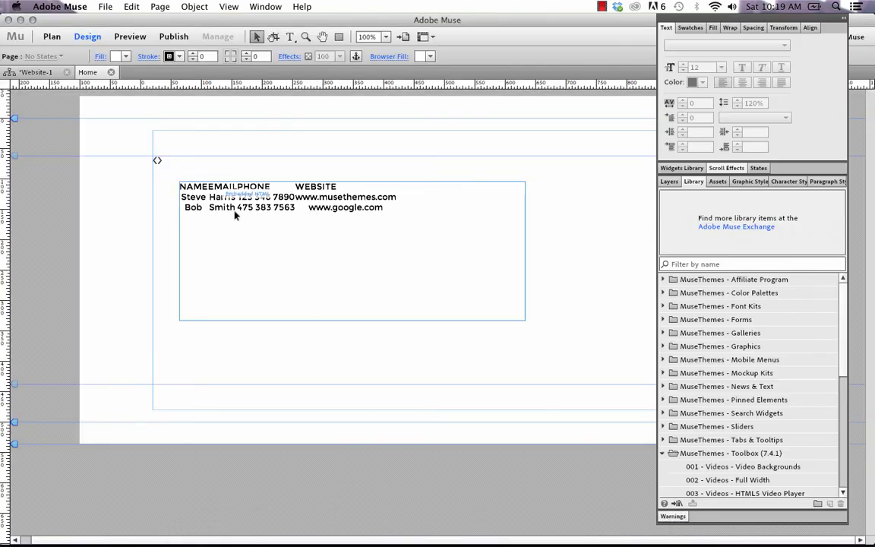
Step: Set the Table Maker header background colour to 22A5BF and header row height to 15 px
click(156, 158)
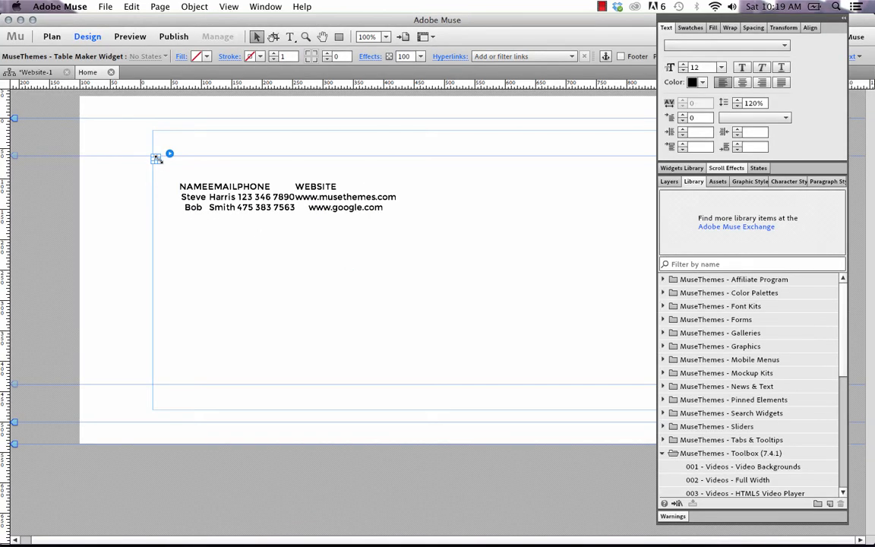
click(169, 155)
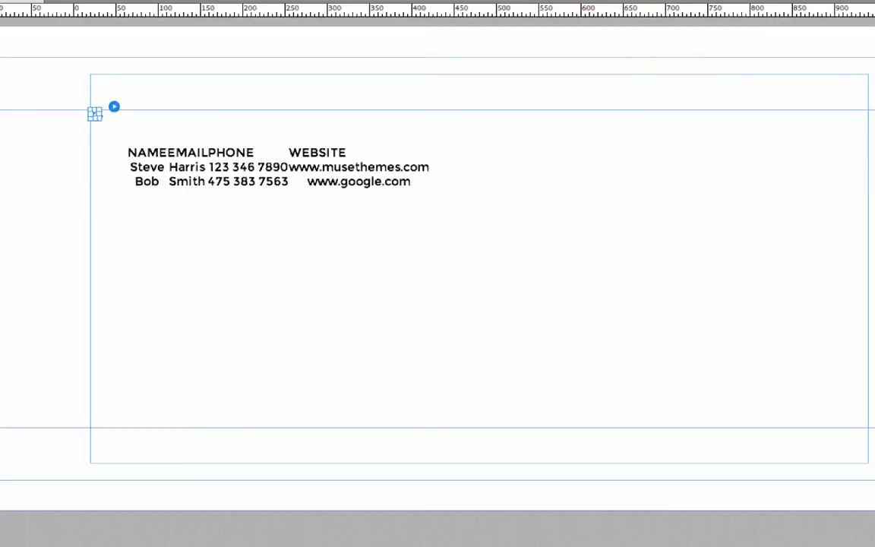
click(113, 106)
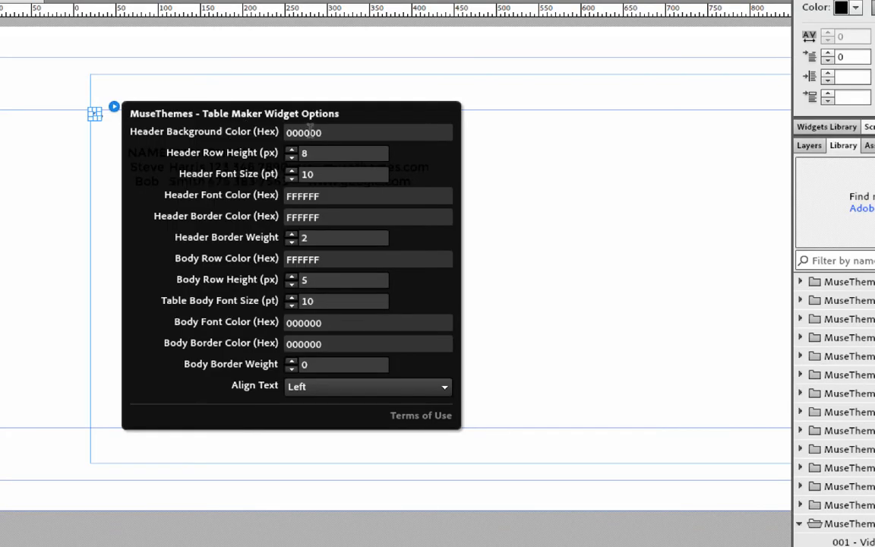
drag(349, 132, 240, 126)
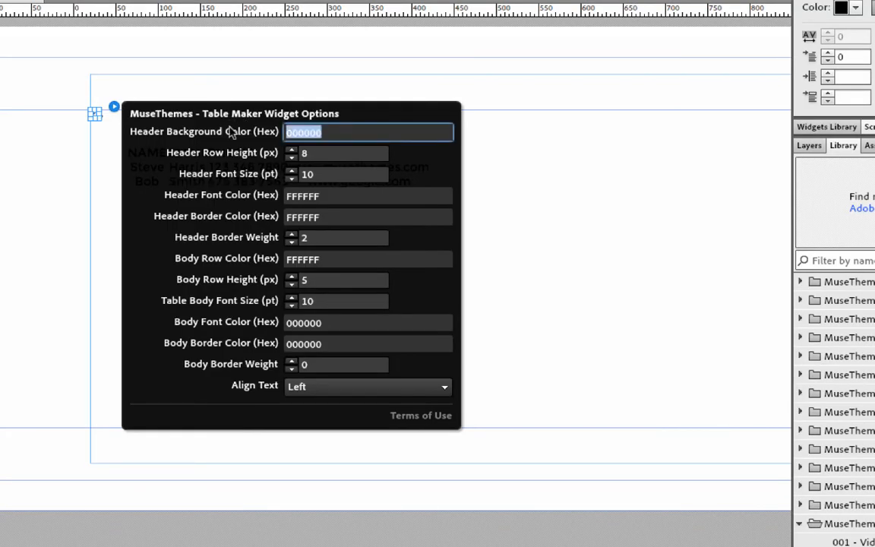
text(22A5BF)
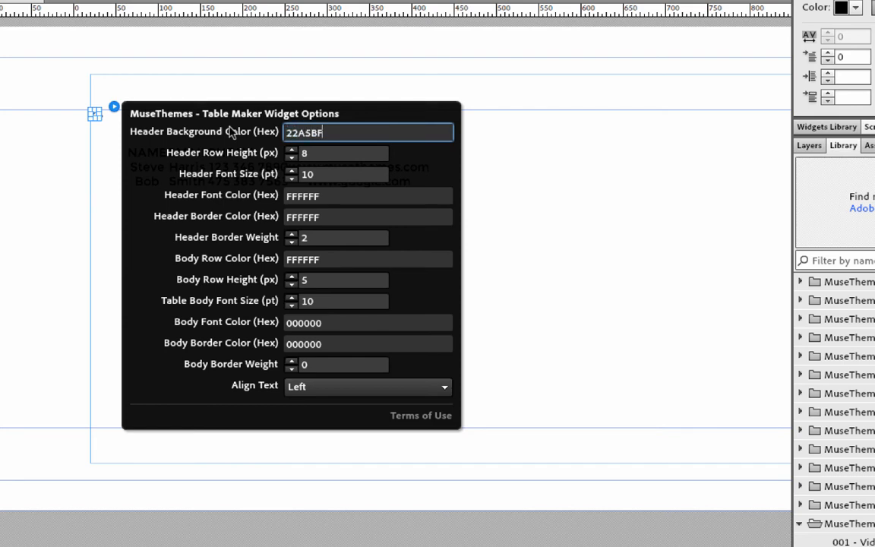
key(Tab)
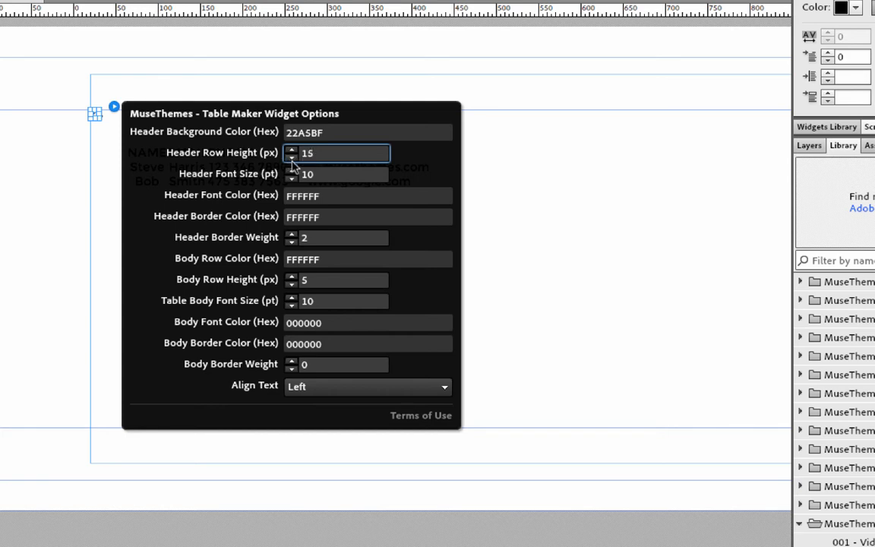
key(Tab)
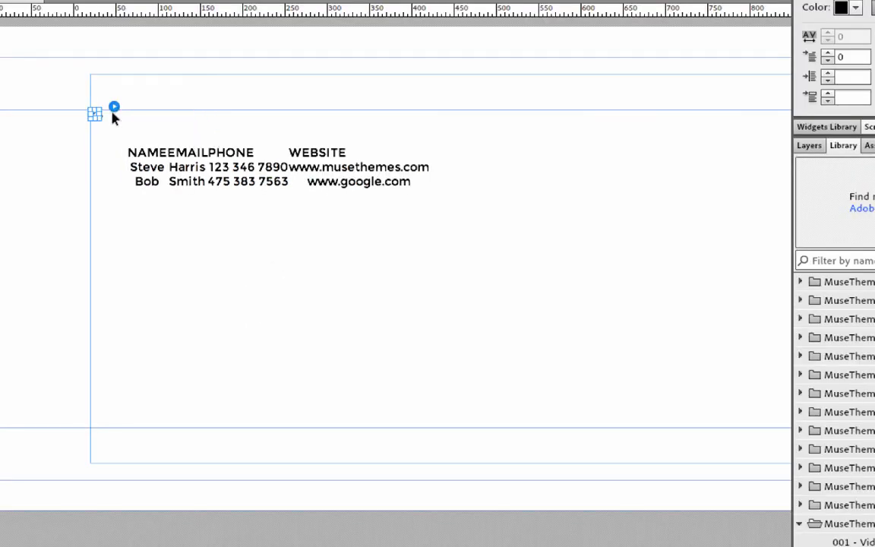
Step: Set the header border colour to 000000 and preview the page
click(113, 108)
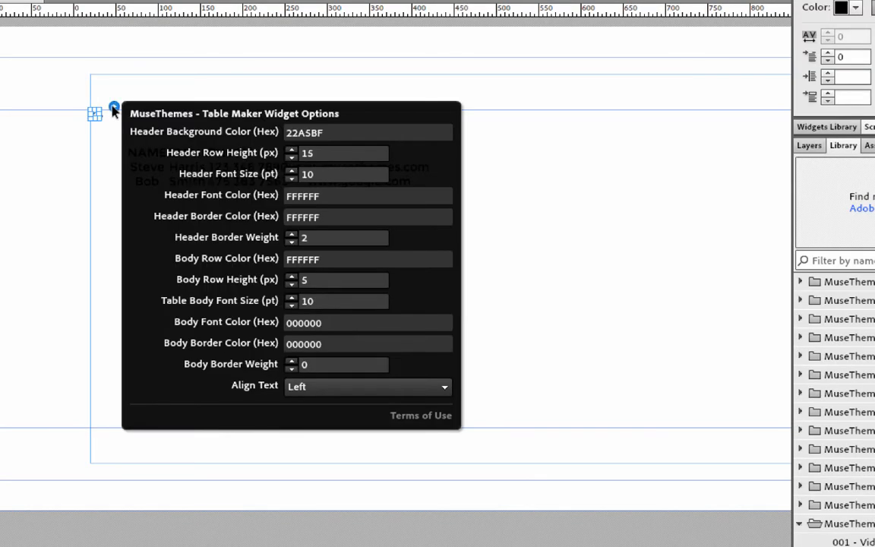
double_click(334, 217)
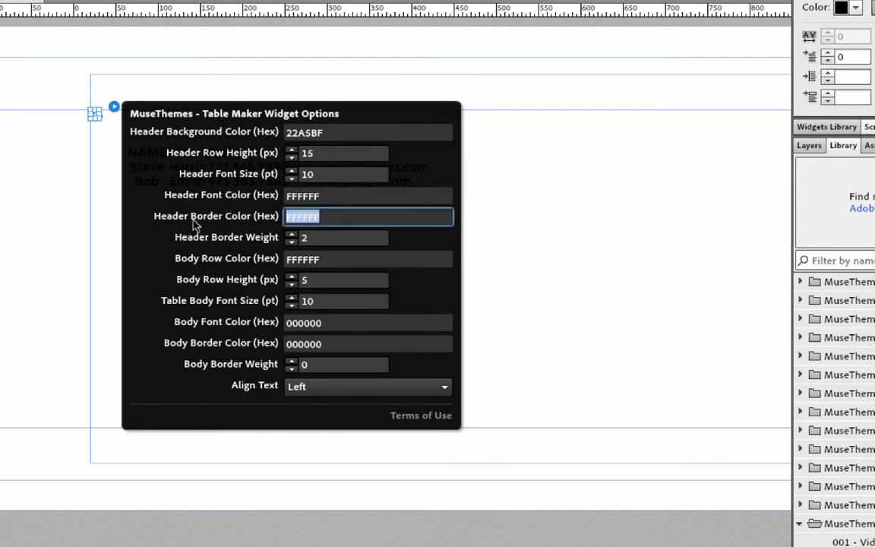
text(000000)
key(Return)
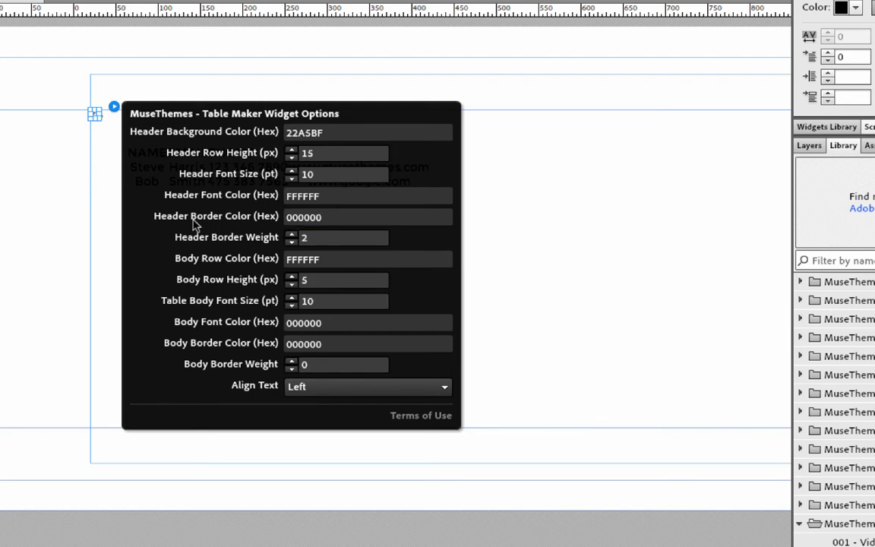
click(35, 213)
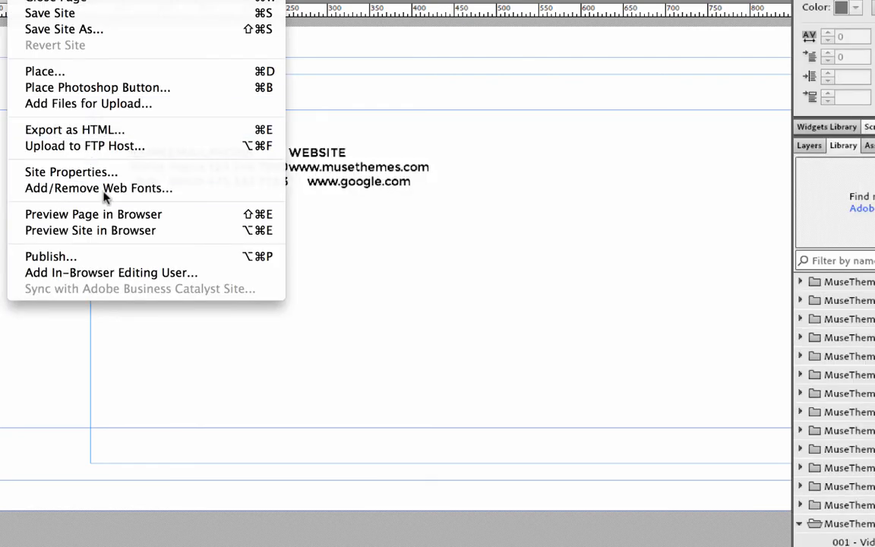
click(108, 216)
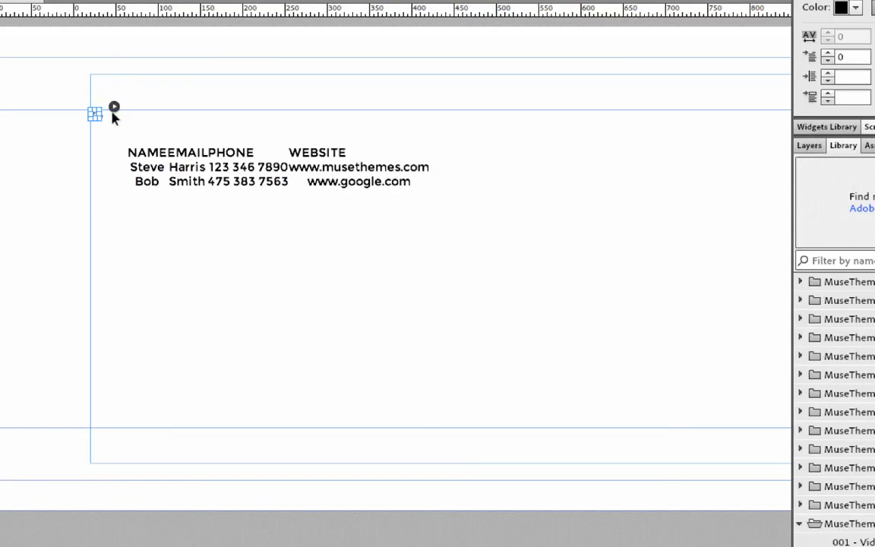
Step: Make body rows black 000000 at 8 px height, with FFFFFF text and a 1 px border
click(114, 107)
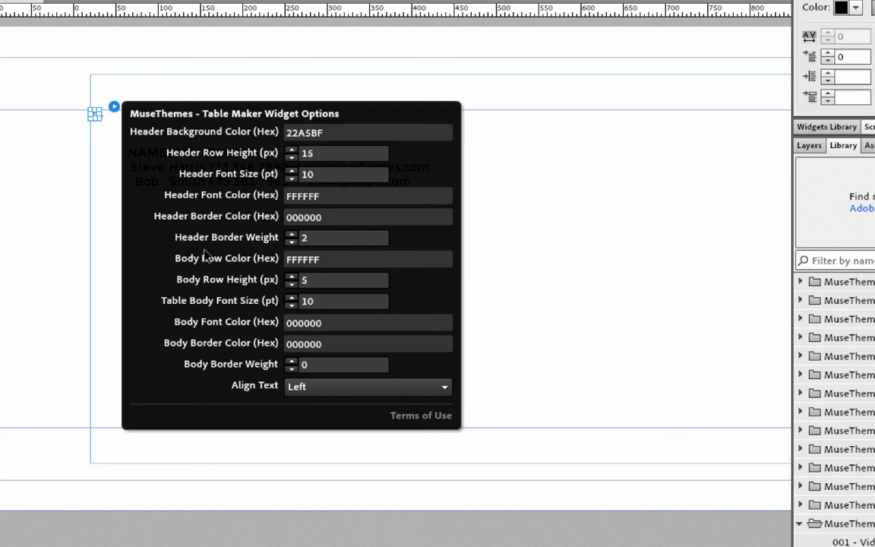
drag(320, 259, 267, 262)
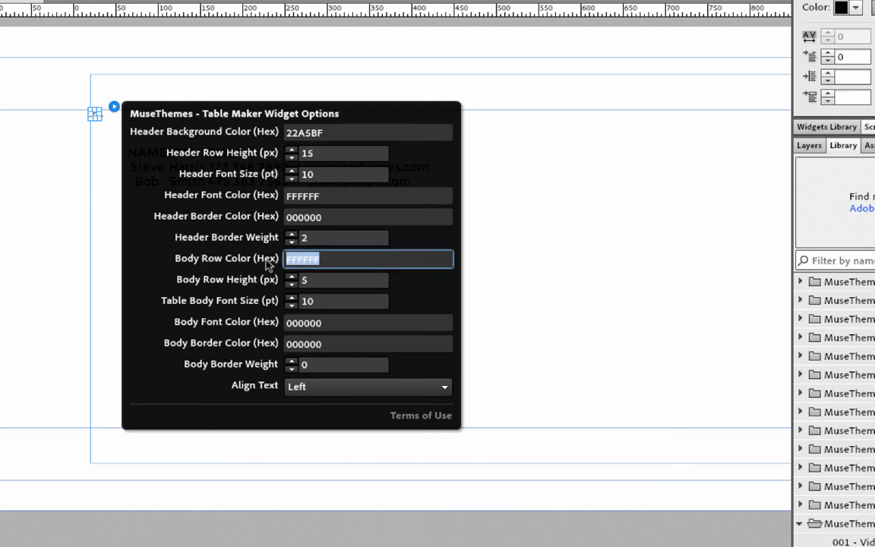
text(000000)
click(336, 277)
text(7)
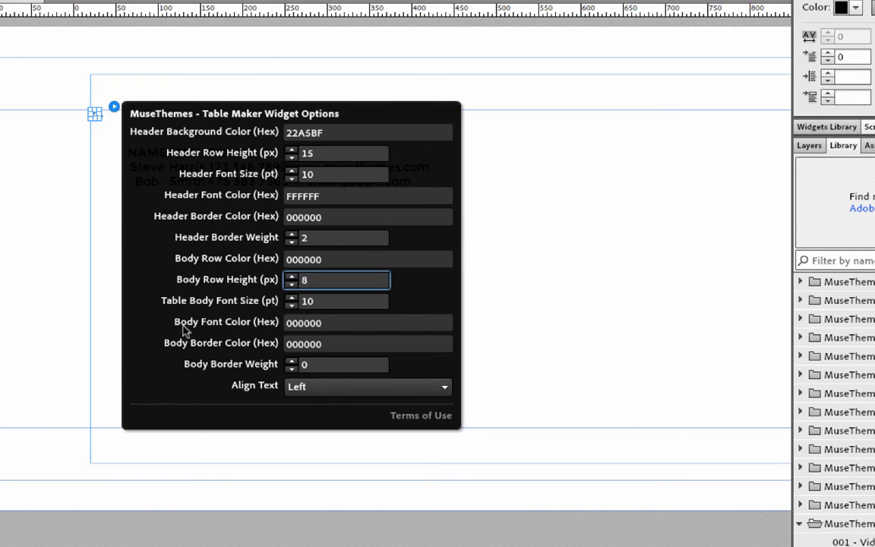
click(325, 324)
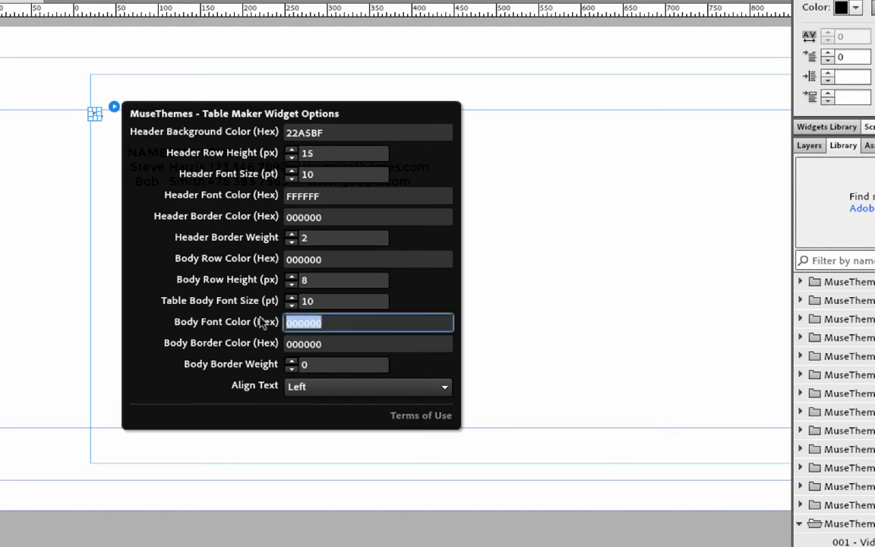
text(FFFFFF)
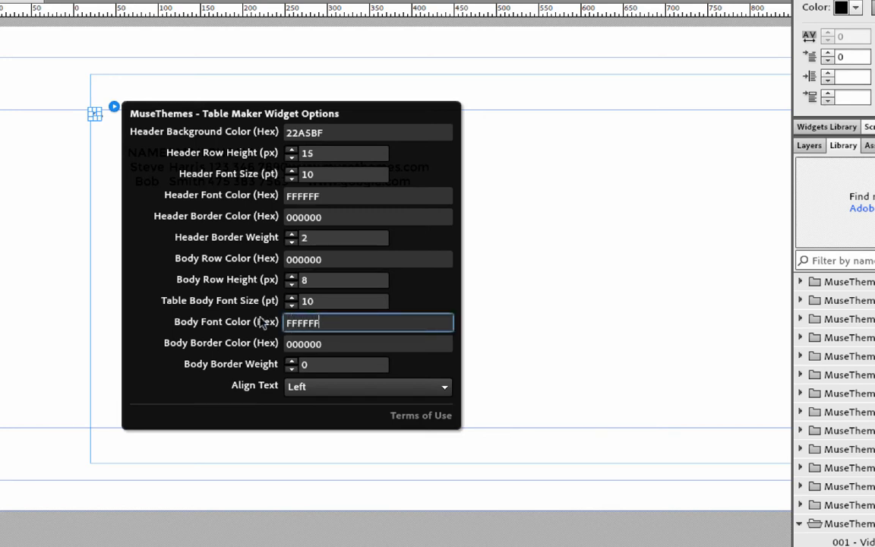
key(Return)
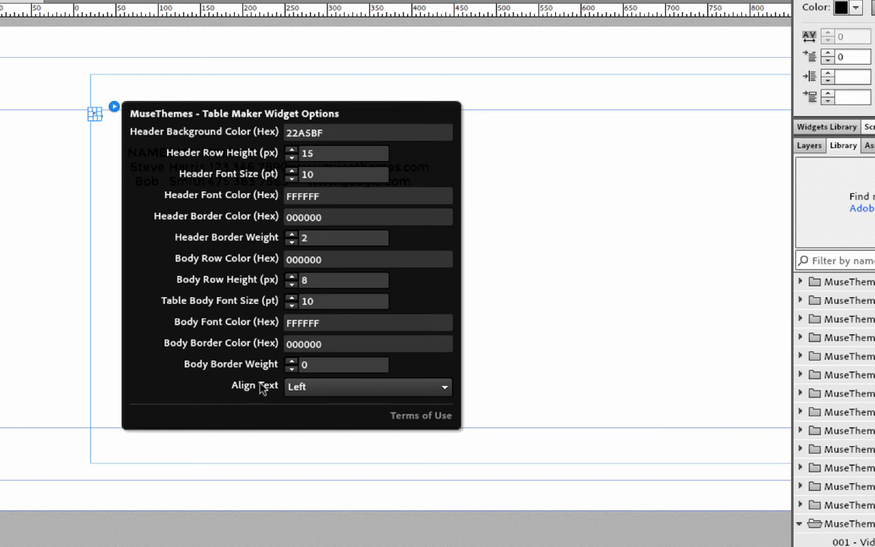
click(293, 362)
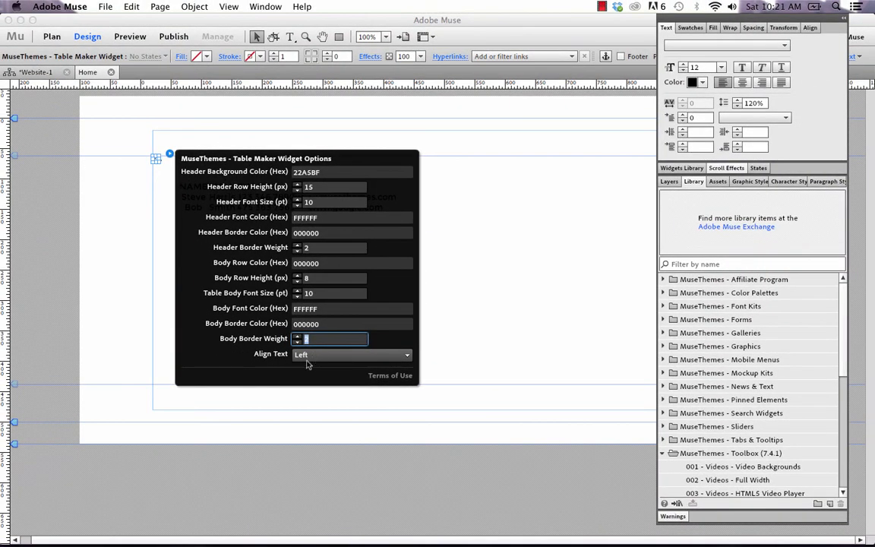
Step: Close the widget options and preview the restyled page in Firefox
click(465, 258)
click(108, 7)
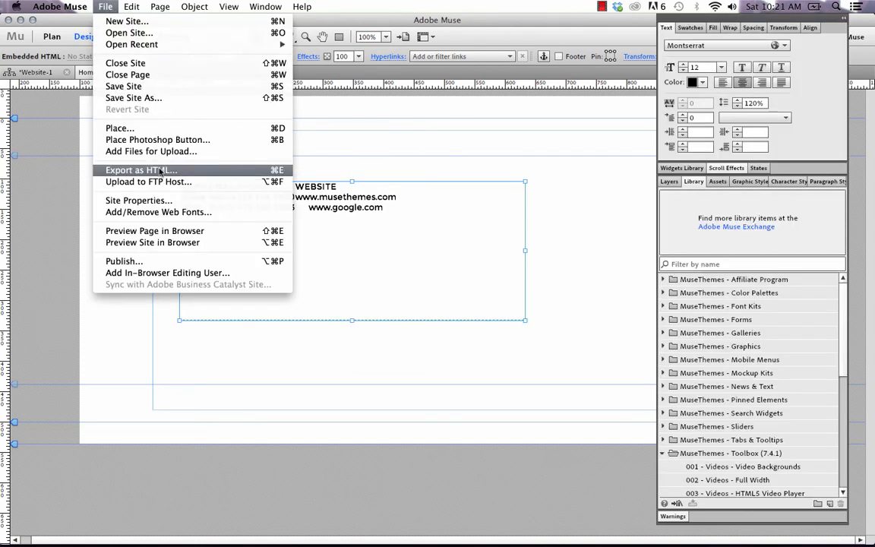
click(161, 228)
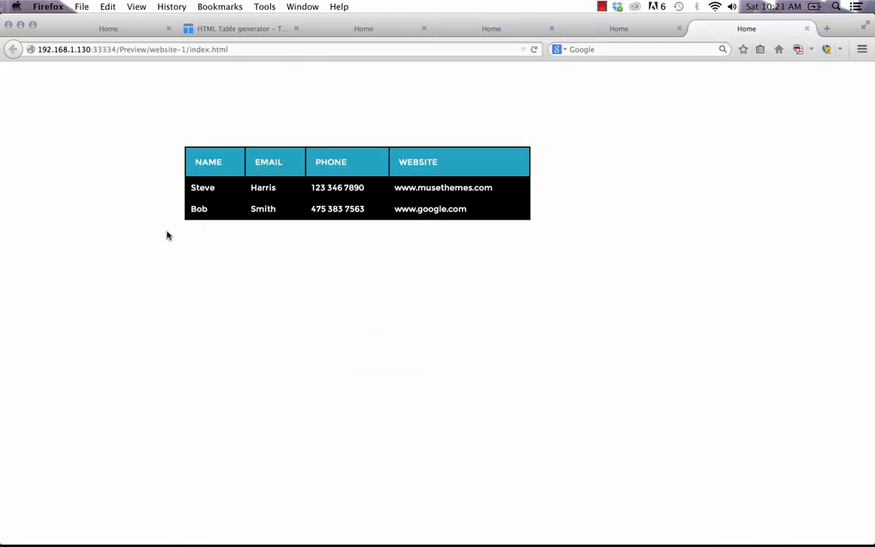
Step: Sort the preview by NAME and PHONE, then return to Muse
click(194, 156)
click(319, 162)
mouse_move(300, 532)
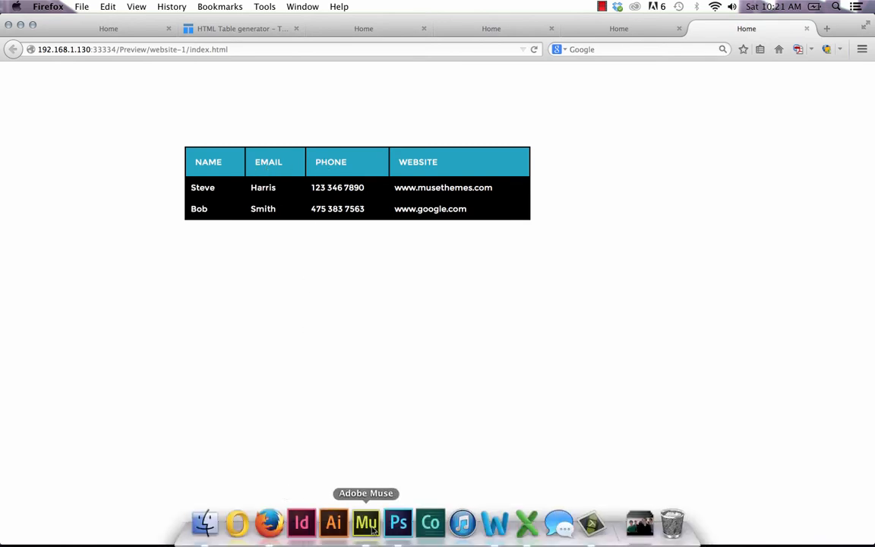
click(366, 524)
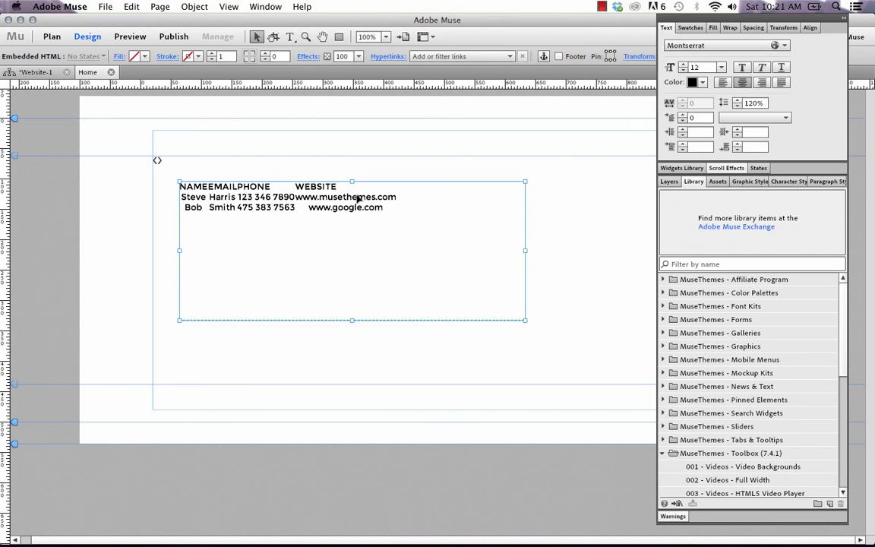
click(783, 46)
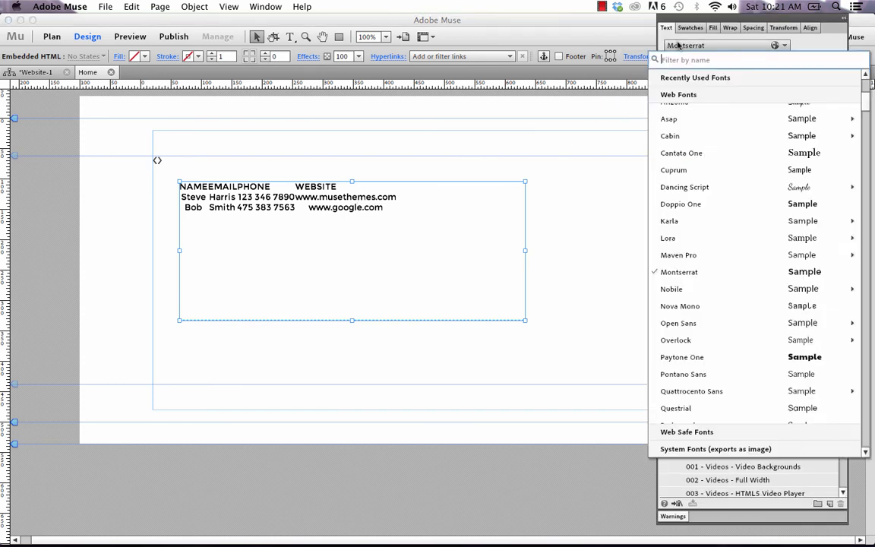
scroll(702, 197, up, 3)
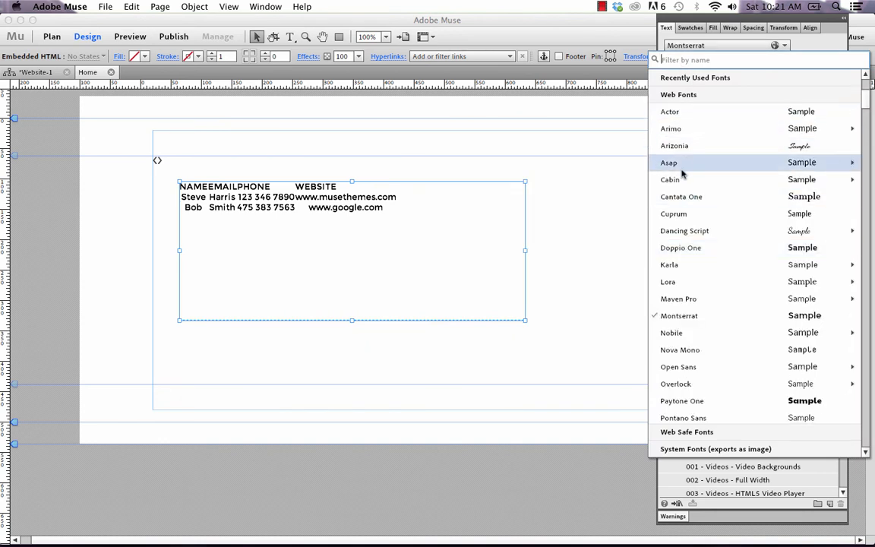
mouse_move(679, 181)
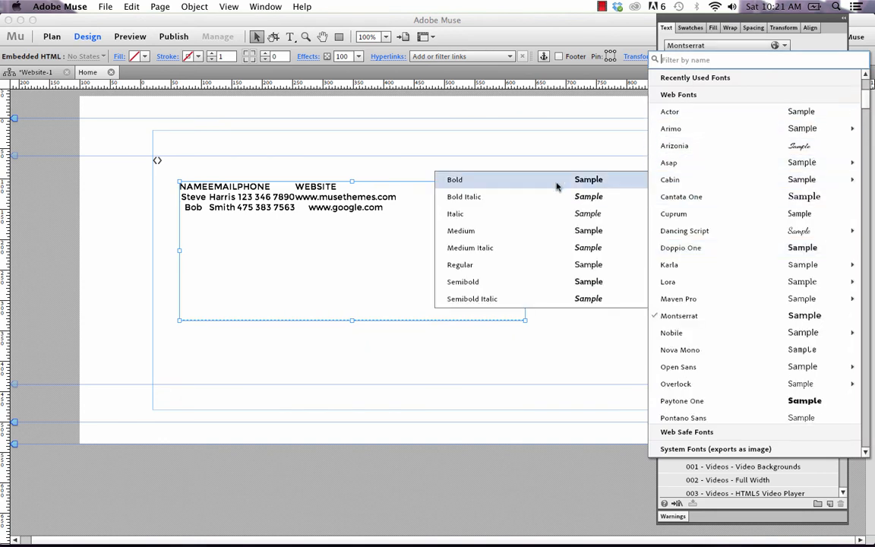
click(479, 265)
click(571, 201)
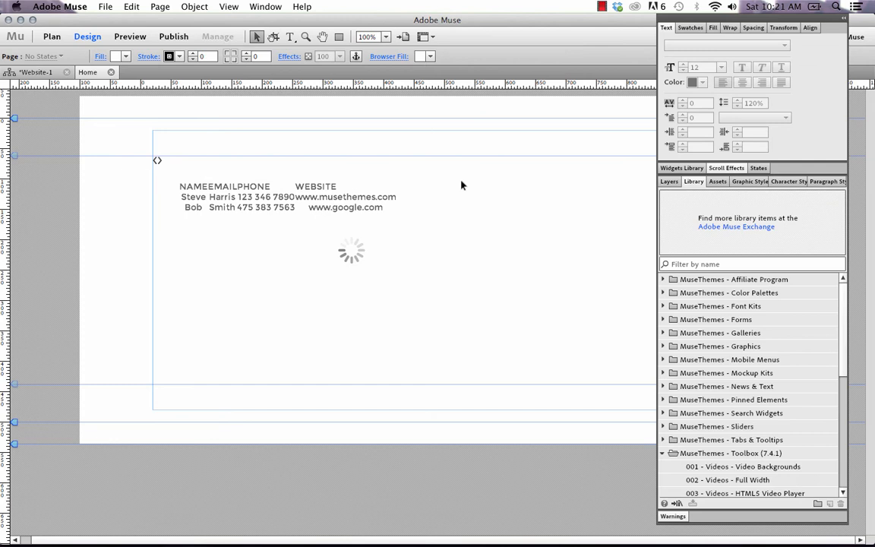
click(106, 6)
click(161, 230)
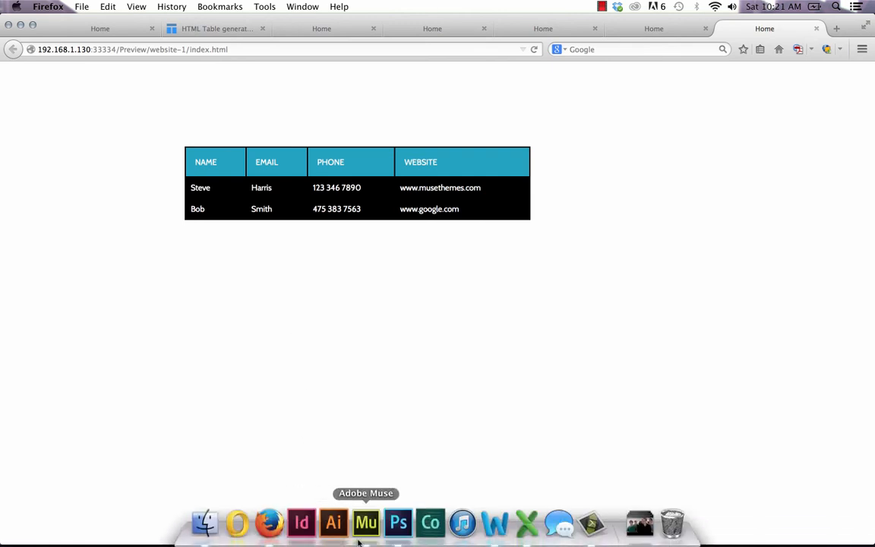
click(367, 524)
key(super+z)
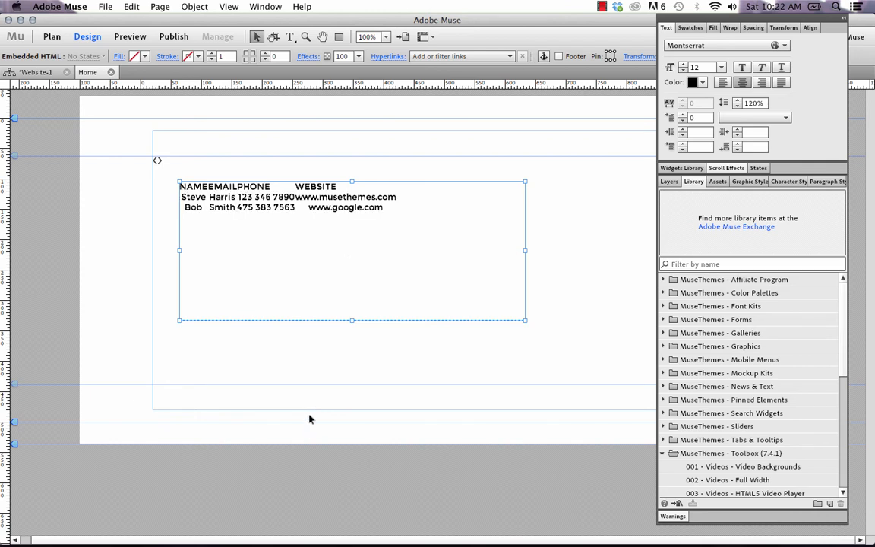
mouse_move(303, 532)
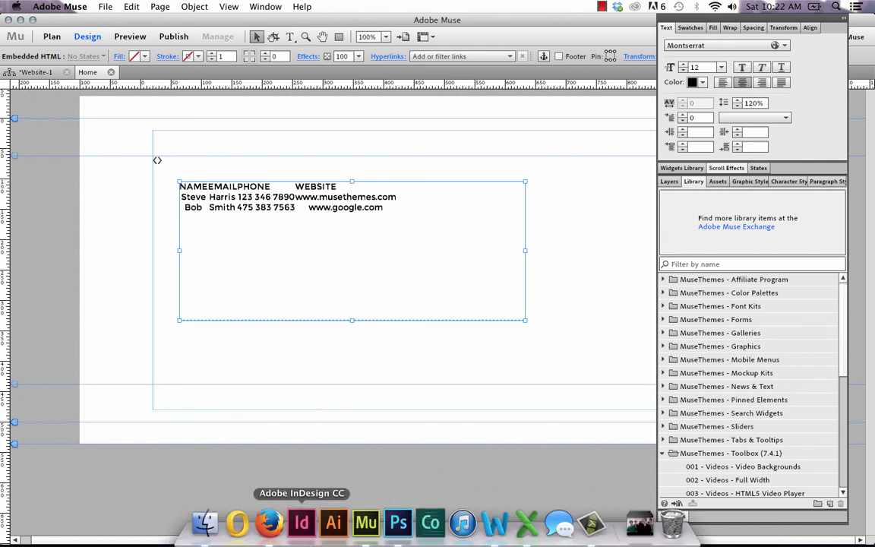
Step: Type Name in cell A1 of the blank workbook and try filling it across to column J
click(526, 524)
click(231, 146)
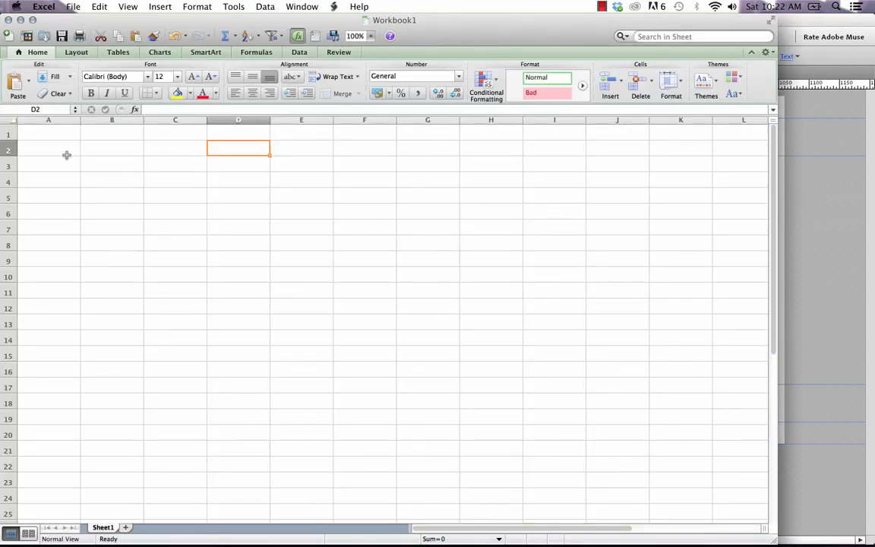
click(53, 131)
text(Name)
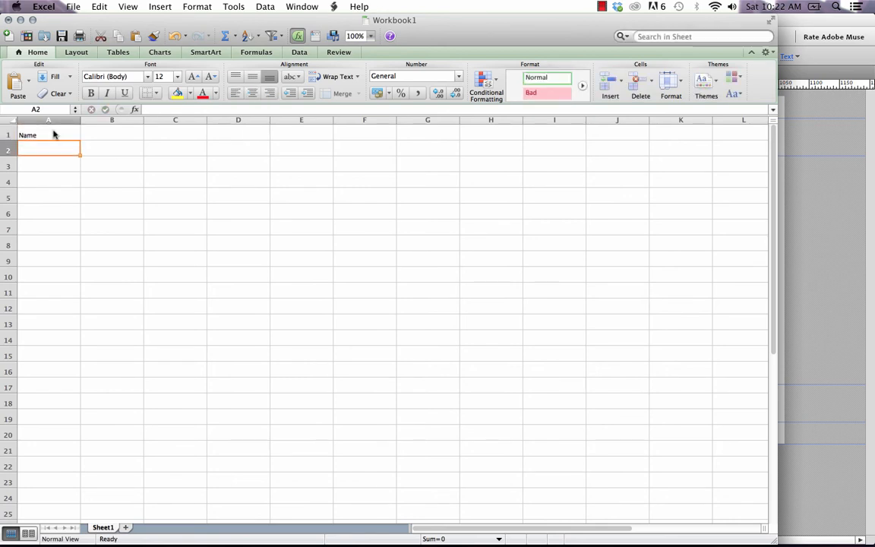
key(Tab)
click(79, 140)
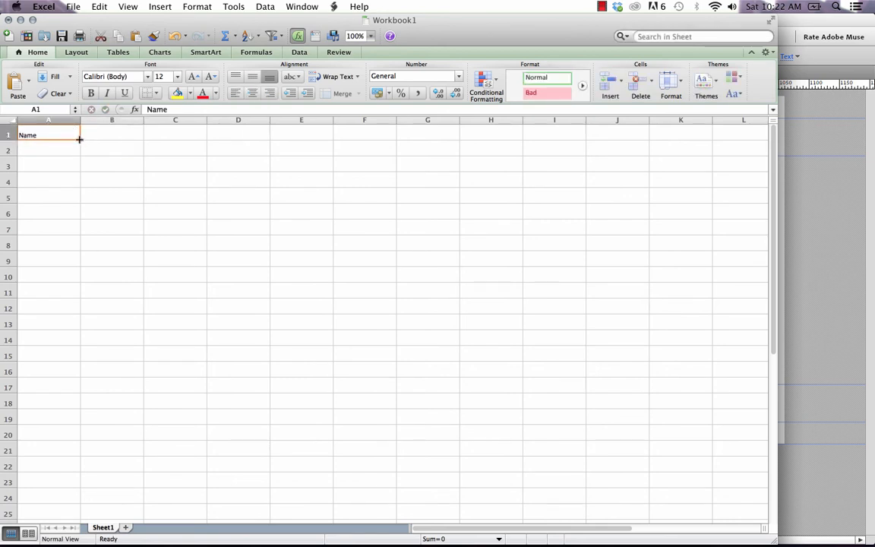
drag(79, 139, 646, 134)
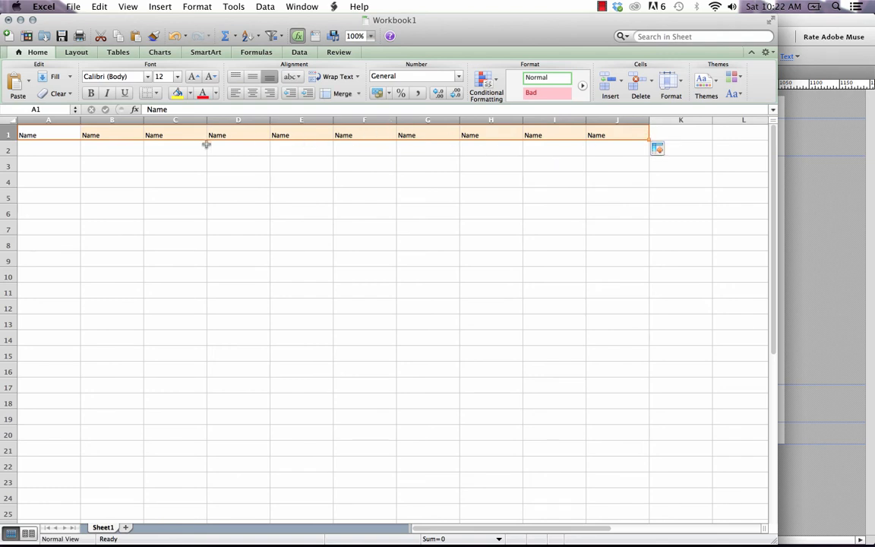
click(67, 136)
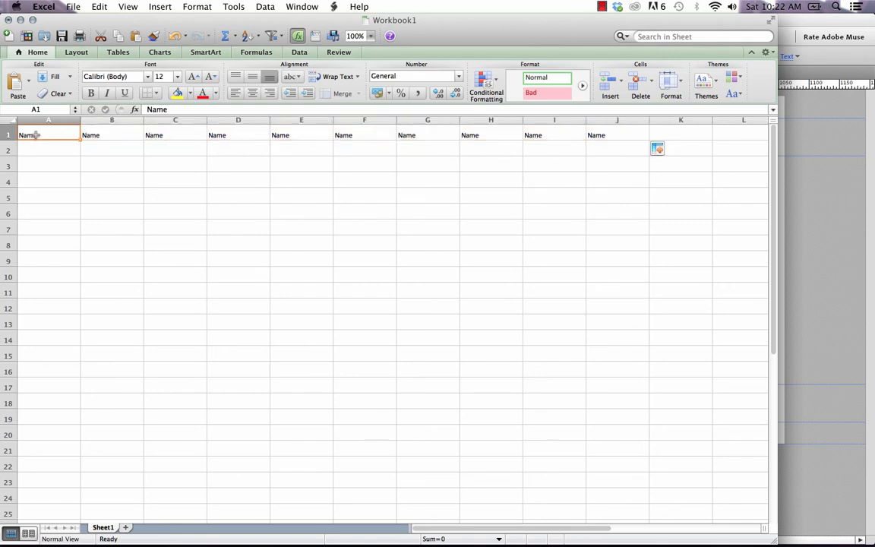
Step: Replace A1 with 1 and fill it across row 1 to column J
double_click(38, 135)
double_click(44, 135)
text(1)
click(72, 161)
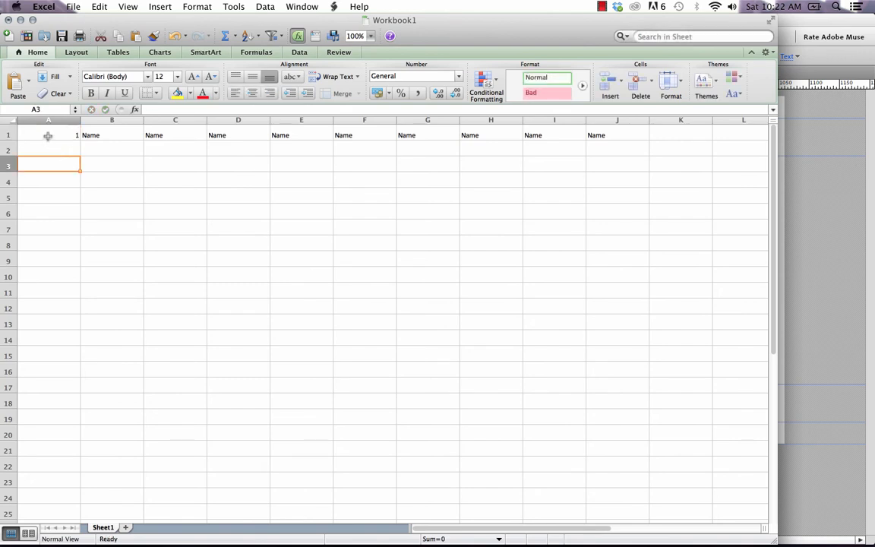
click(47, 135)
drag(80, 143, 626, 136)
Step: Enter 2 in B1 and extend the series into rows of 1–10 down to row 22
click(115, 134)
text(2)
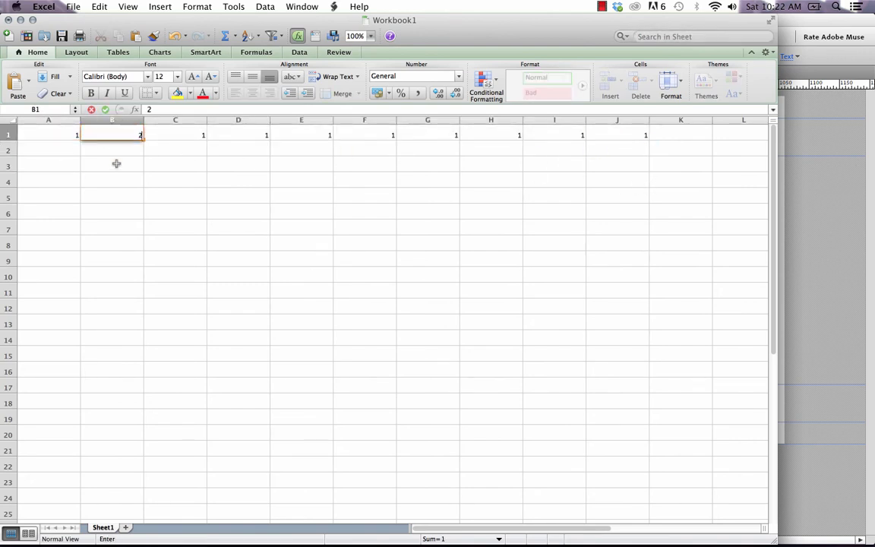
key(Return)
drag(70, 132, 639, 475)
click(683, 417)
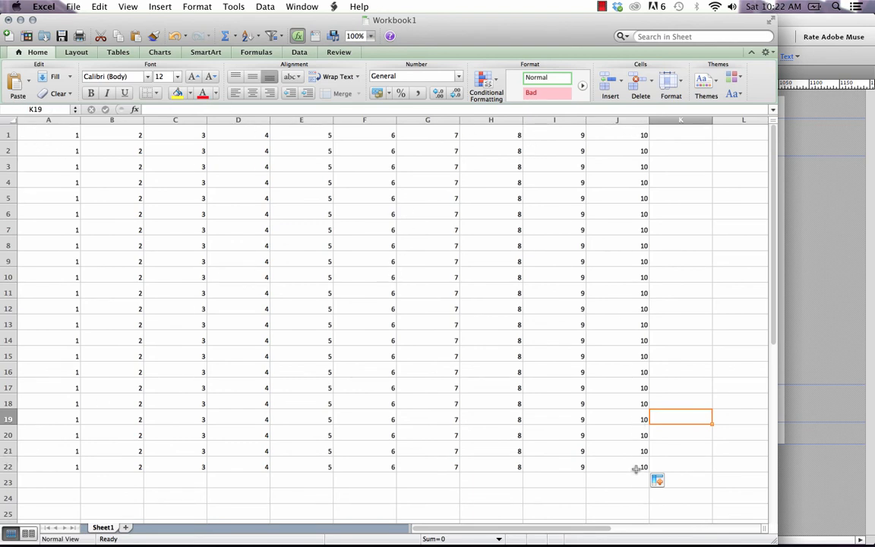
Step: Copy the whole A1:J22 block of numbers
drag(628, 463, 36, 112)
key(super+c)
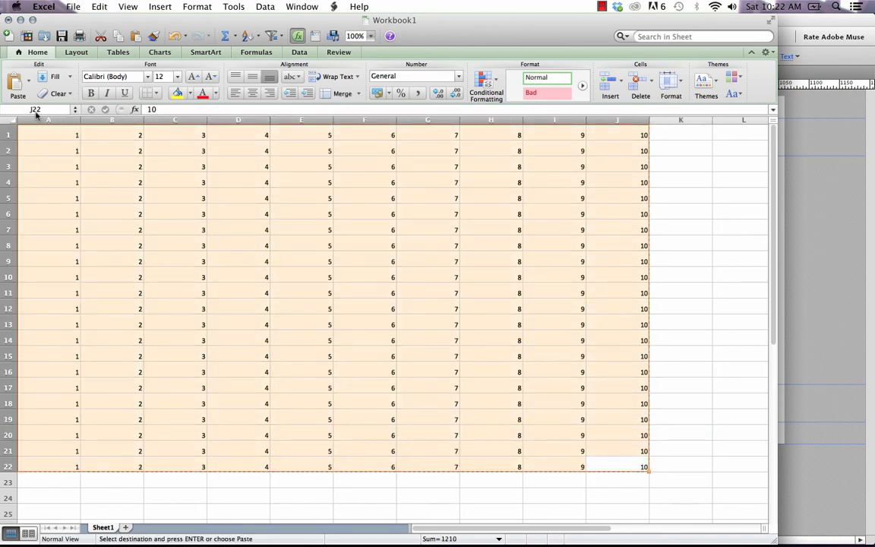
click(267, 538)
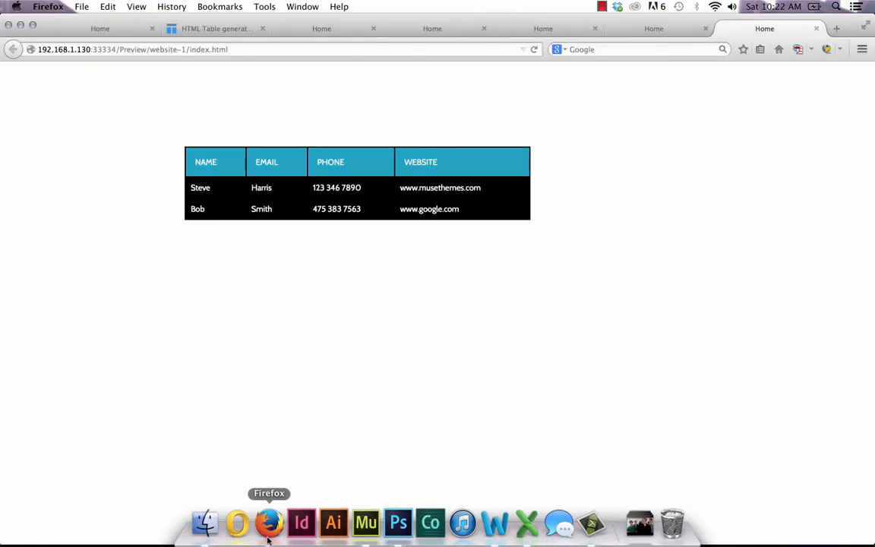
Step: Paste the copied 1–10 grid into the HTML generator's Paste table data box and load it
click(215, 34)
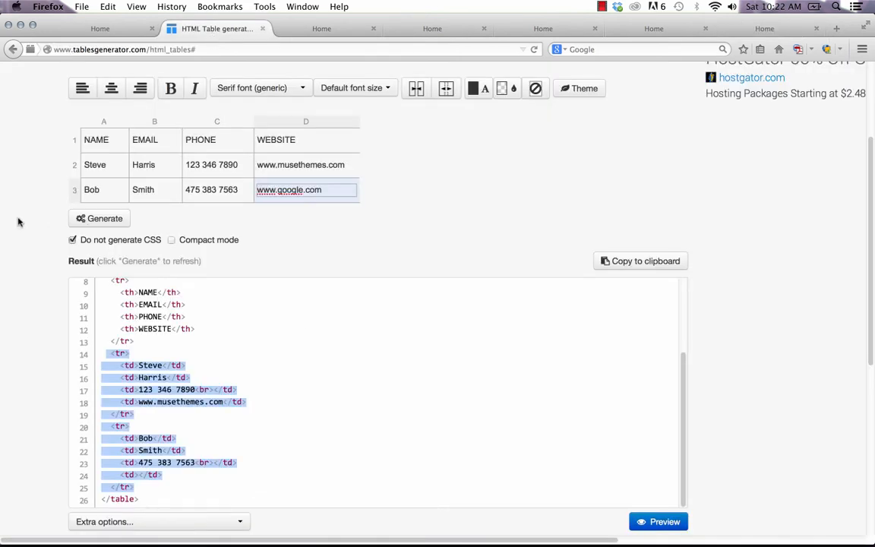
scroll(23, 212, up, 3)
click(86, 197)
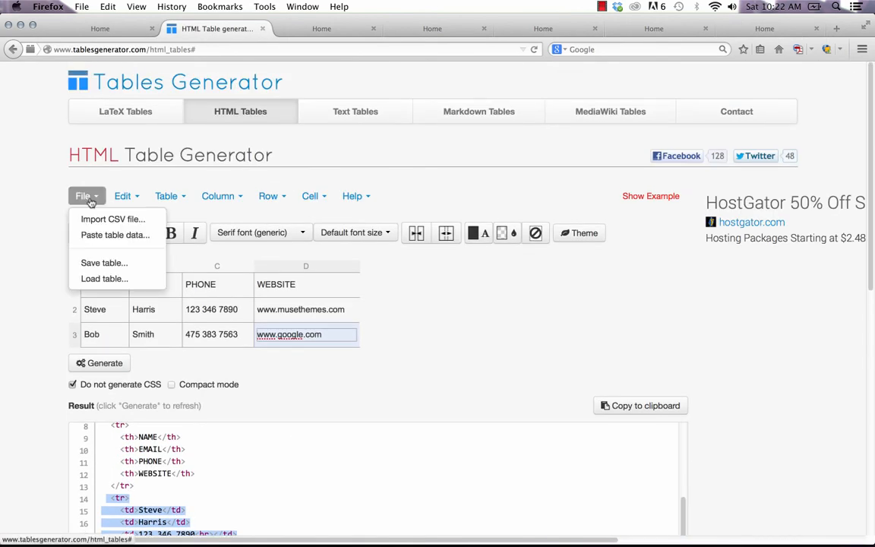
click(115, 235)
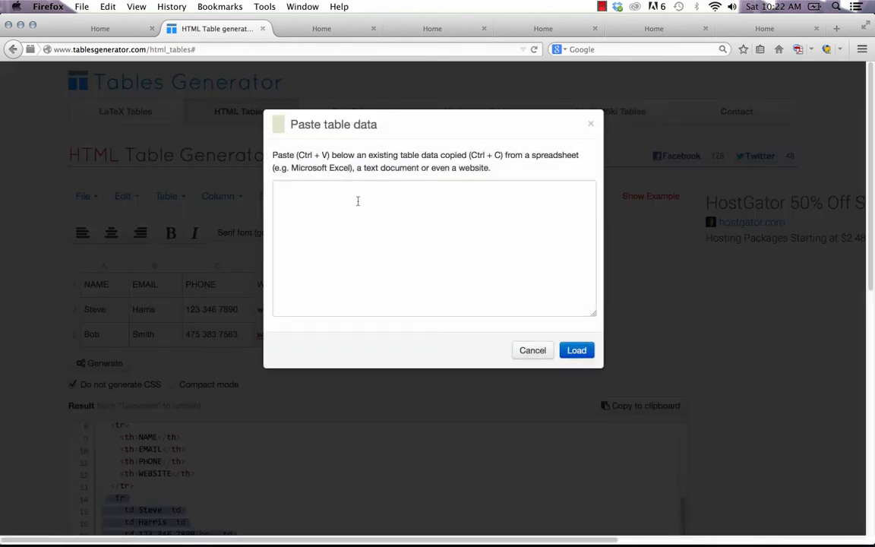
click(288, 190)
key(super+v)
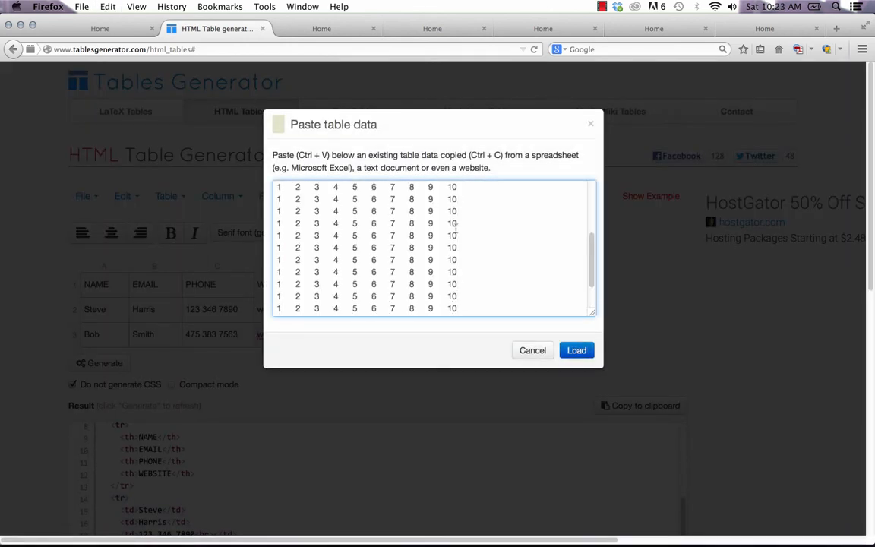
click(577, 350)
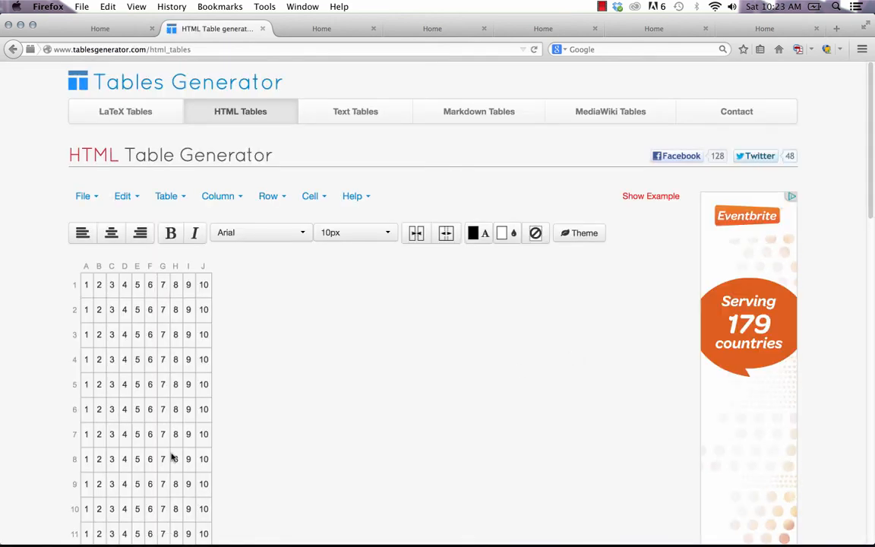
scroll(182, 422, down, 10)
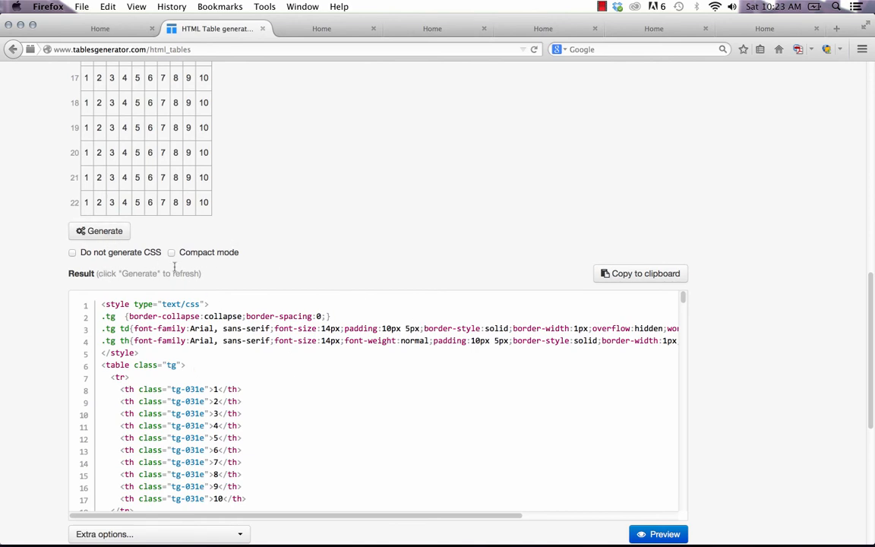
Step: Regenerate the table's HTML with Do not generate CSS ticked
click(73, 253)
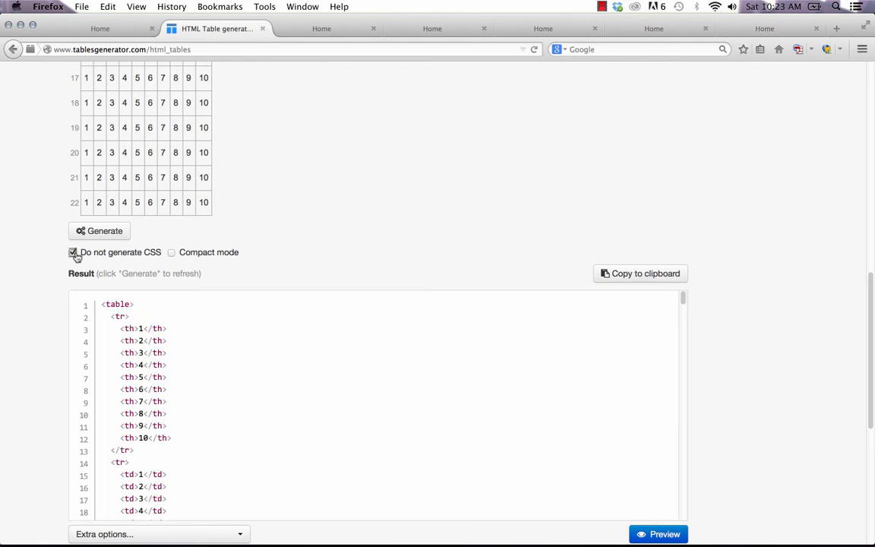
scroll(27, 332, down, 5)
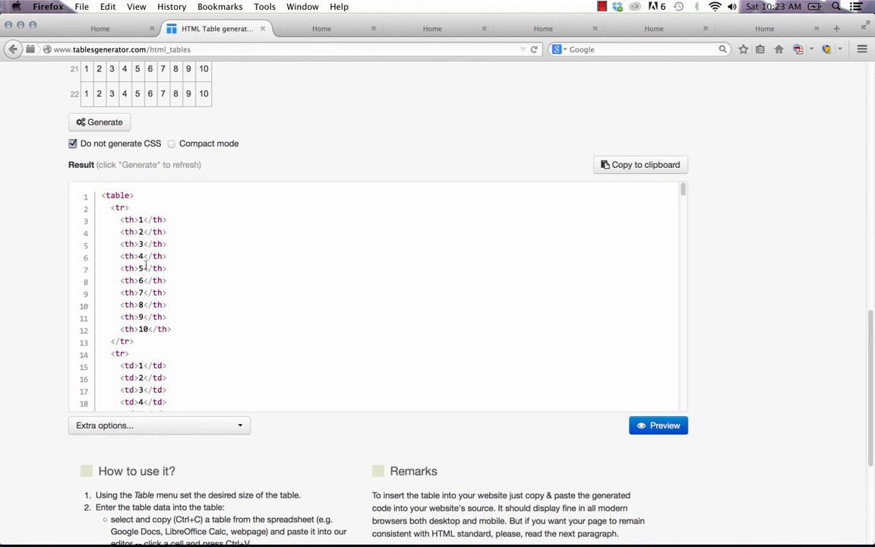
scroll(160, 240, up, 10)
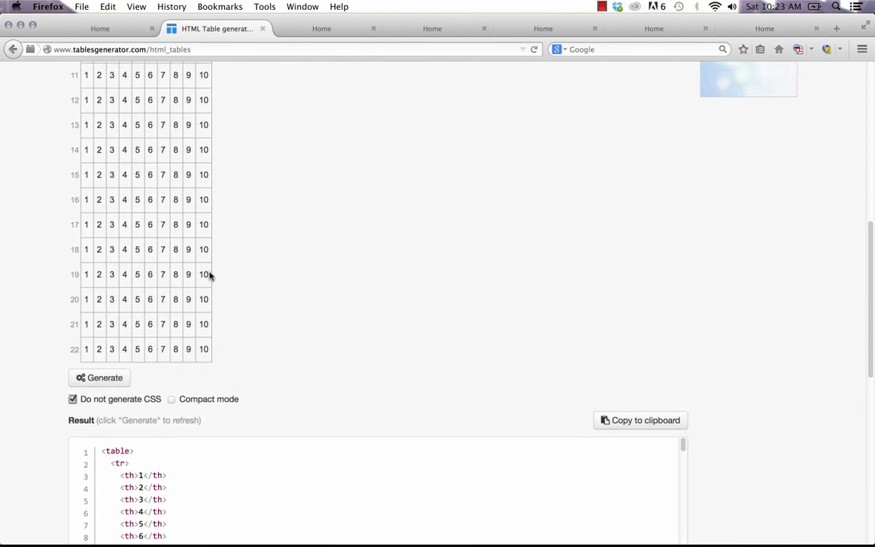
scroll(204, 276, down, 10)
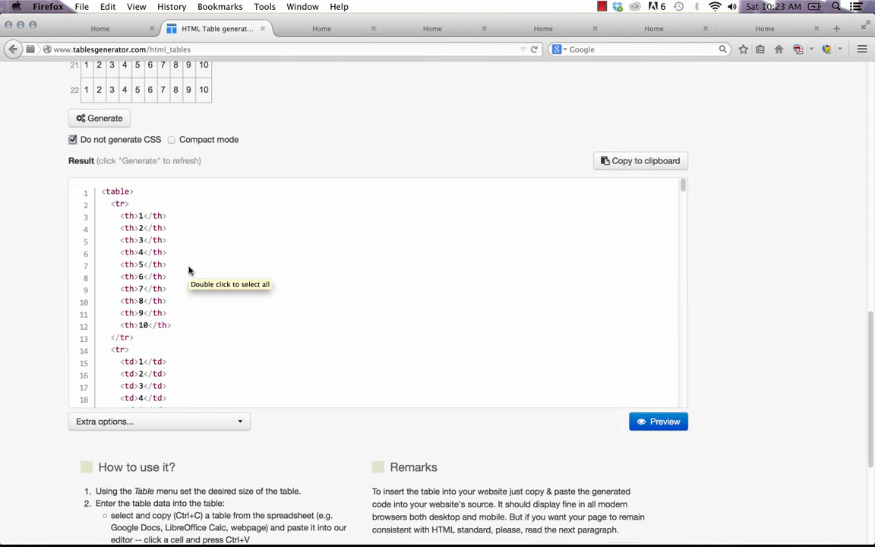
scroll(149, 252, down, 3)
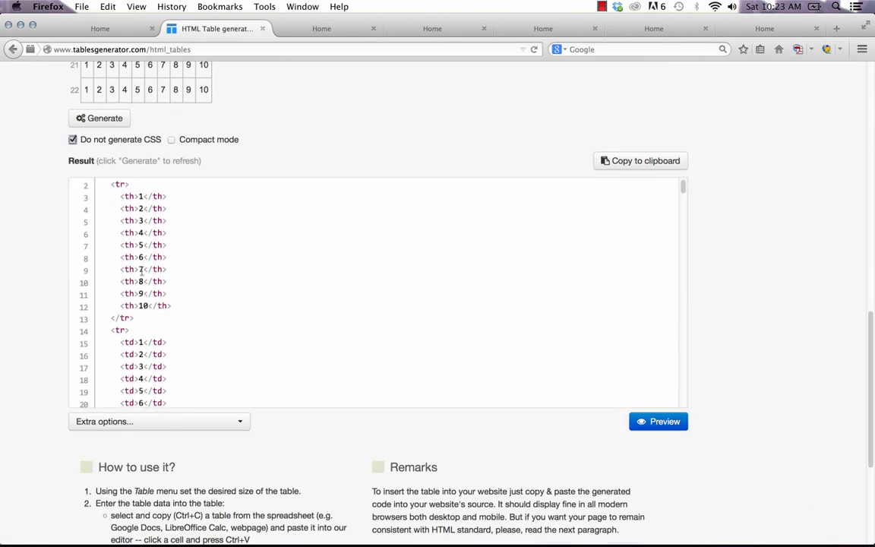
Step: Copy the entire generated HTML code from the Result box and return to Muse
drag(110, 292, 168, 388)
right_click(146, 332)
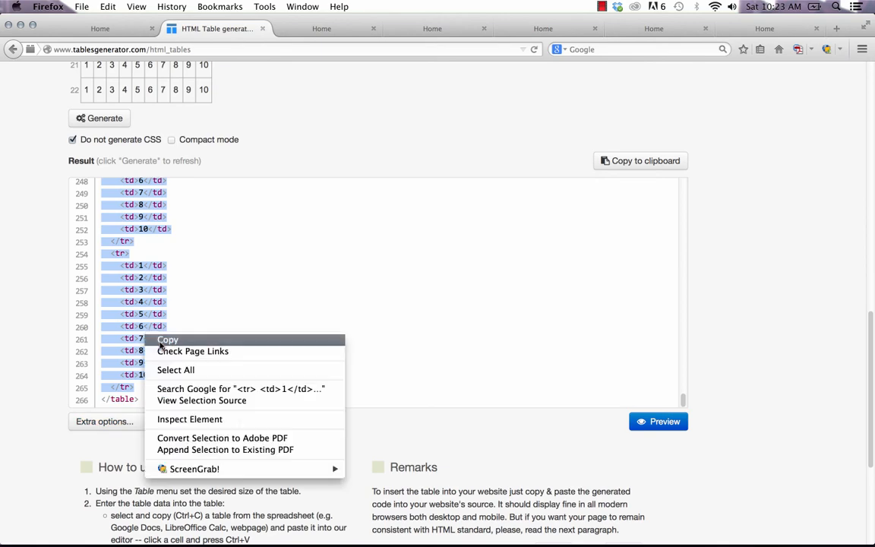
click(150, 341)
mouse_move(314, 543)
click(365, 523)
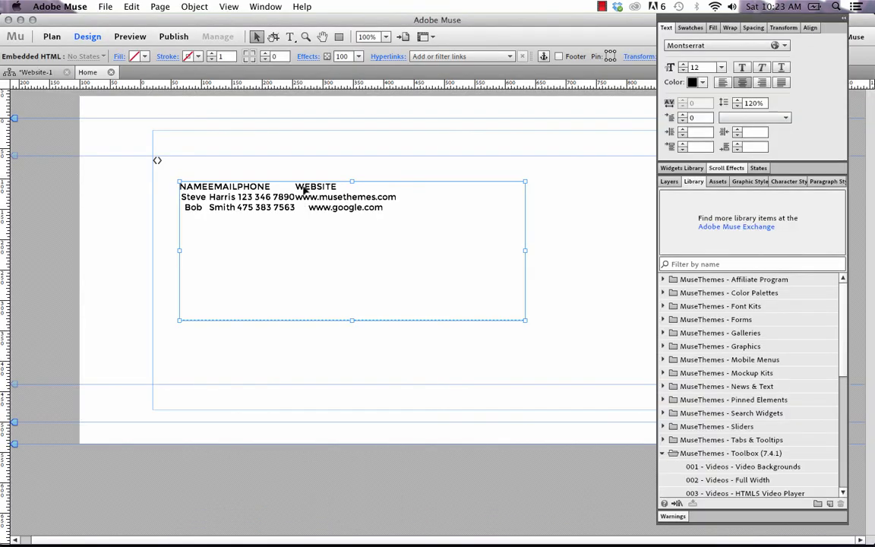
Step: Delete the header <tr> rows from the embedded table's HTML and confirm the edit
right_click(305, 197)
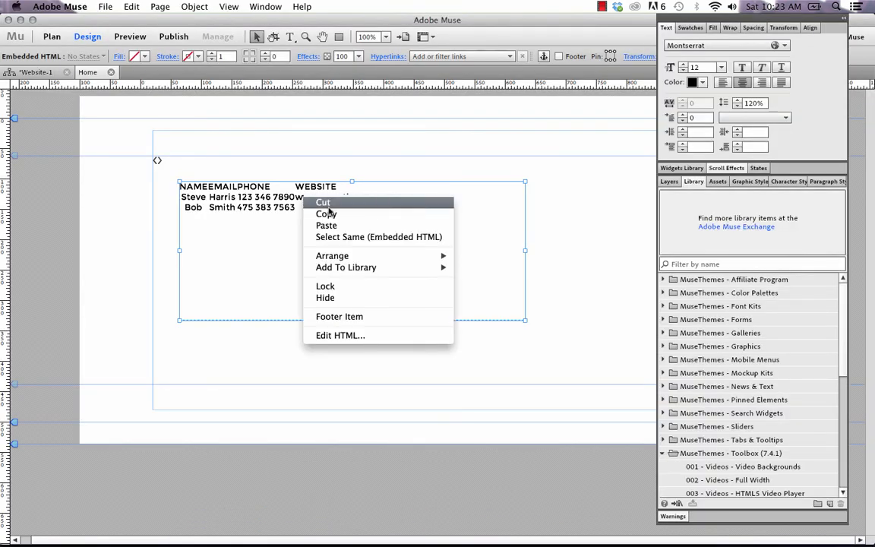
click(338, 335)
drag(273, 296, 203, 248)
key(BackSpace)
scroll(240, 294, down, 2)
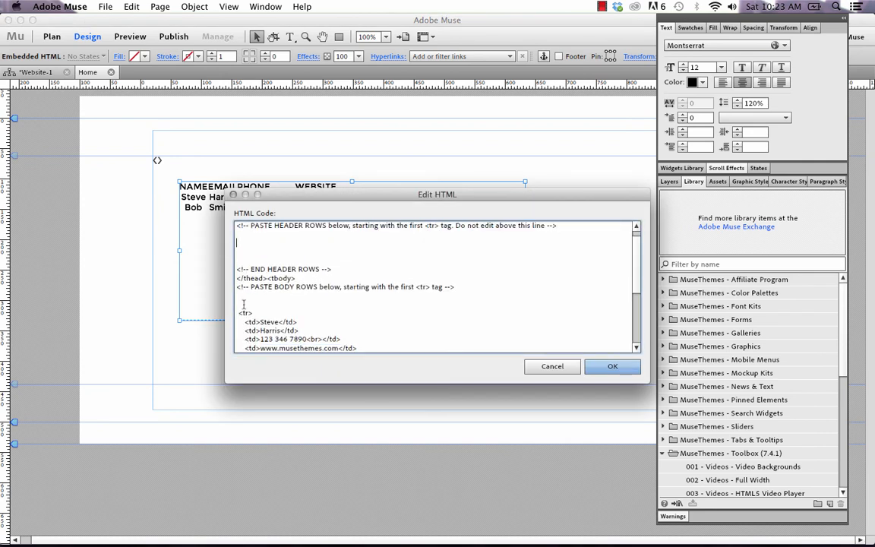
drag(239, 298, 286, 295)
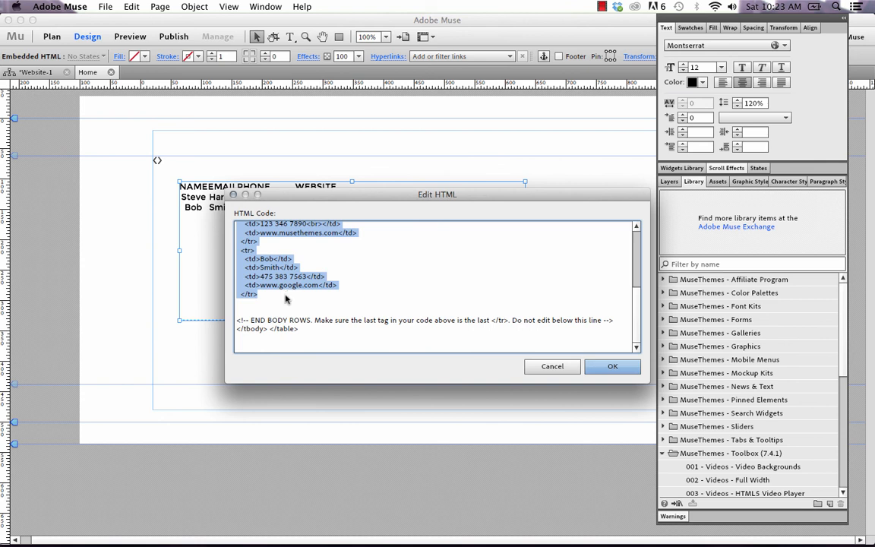
click(259, 266)
click(612, 366)
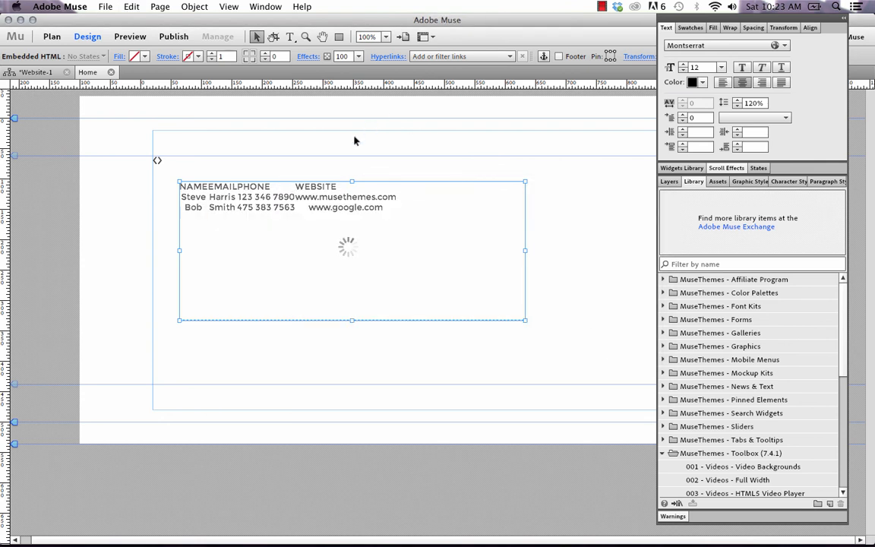
Step: Preview the site in Firefox to check the black numbered table, then reselect the widget
click(214, 94)
click(106, 6)
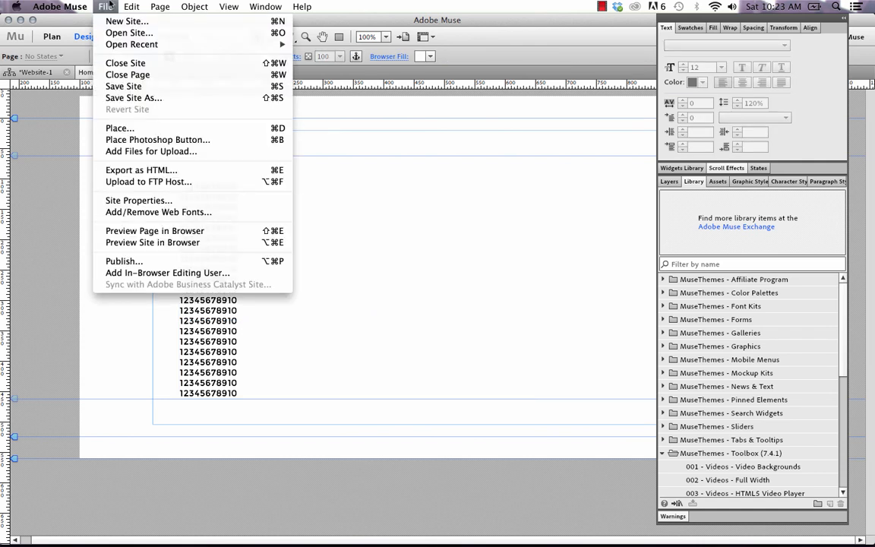
click(160, 242)
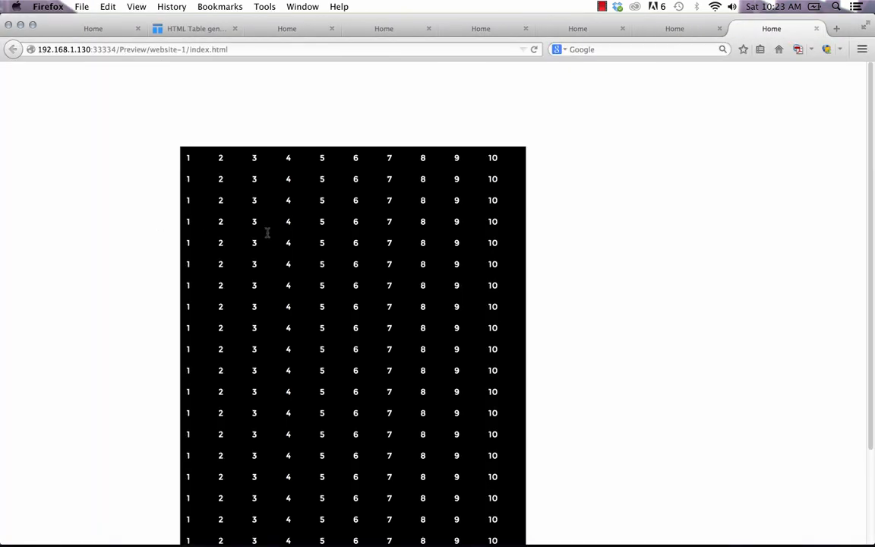
scroll(550, 271, down, 5)
scroll(551, 271, up, 5)
scroll(290, 537, down, 3)
click(367, 522)
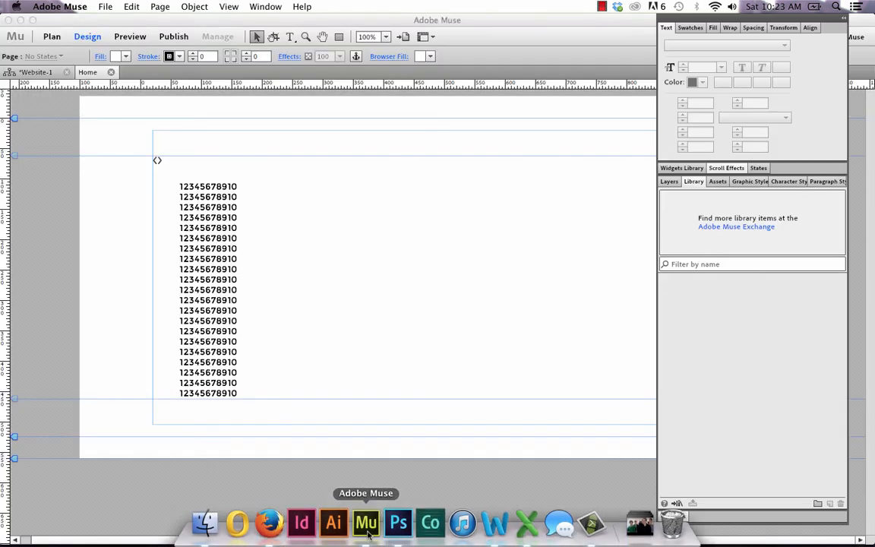
click(156, 159)
Step: Set the Table Maker body row colour to FFFFFF and body font colour to 22A5BF
click(169, 153)
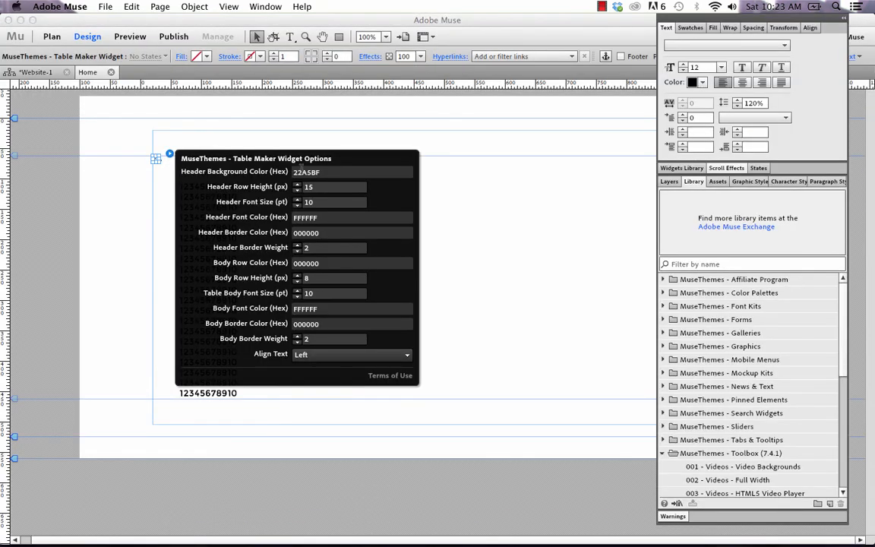
click(326, 264)
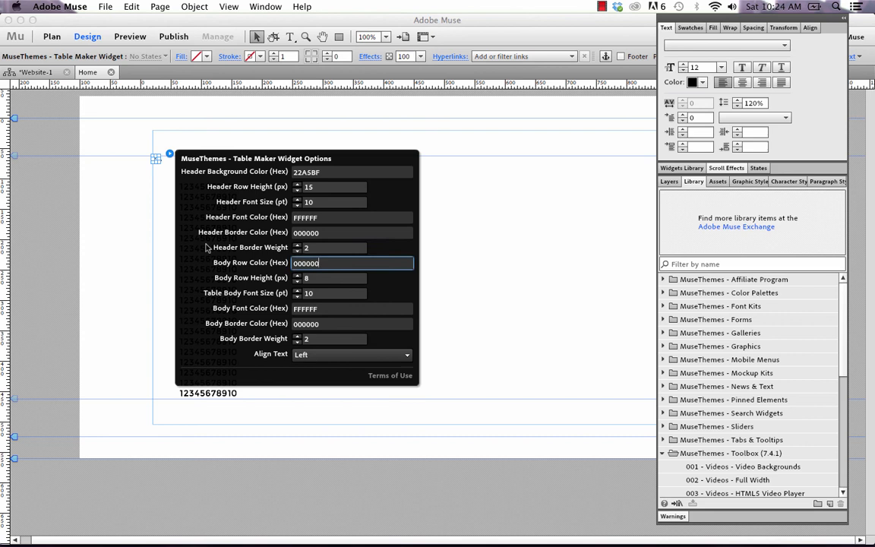
double_click(325, 262)
text(FFFFFF)
click(330, 309)
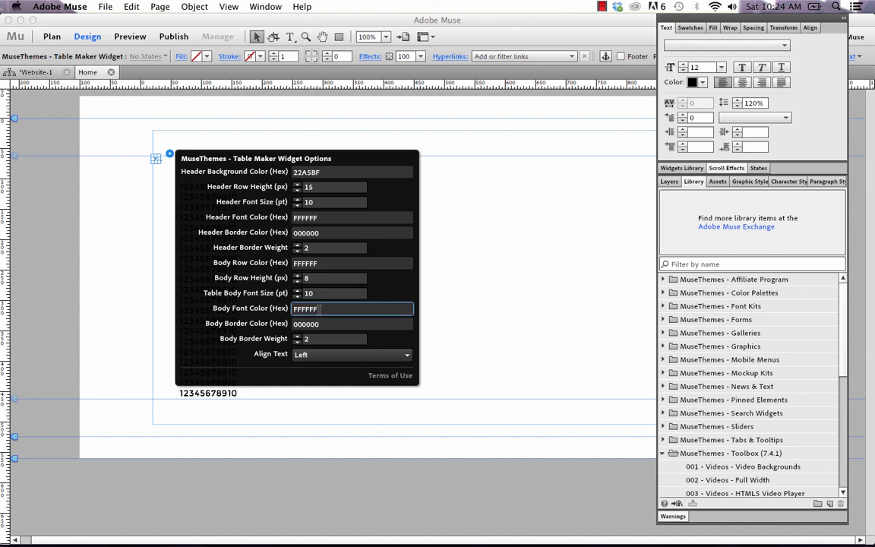
double_click(320, 308)
text(22A5BF)
Step: Set the body border weight to 1 and the text alignment to Middle
key(Tab)
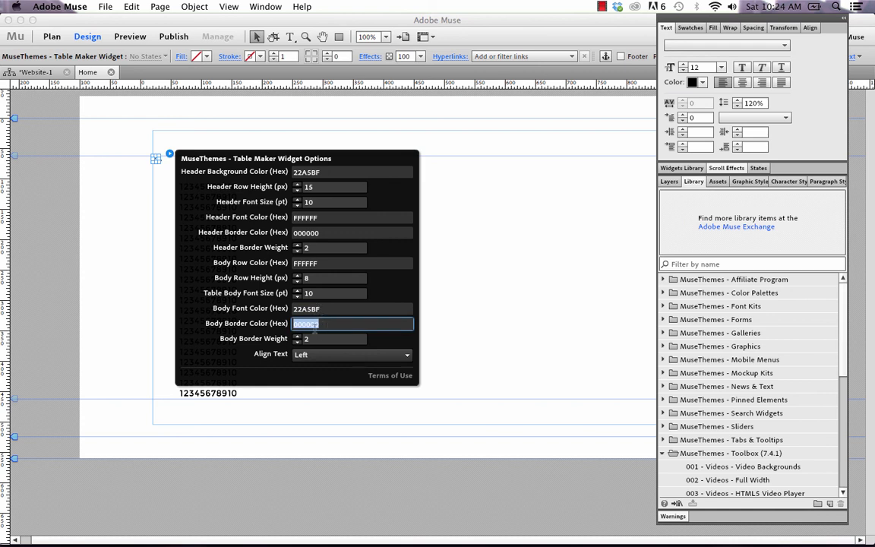
key(Tab)
click(297, 341)
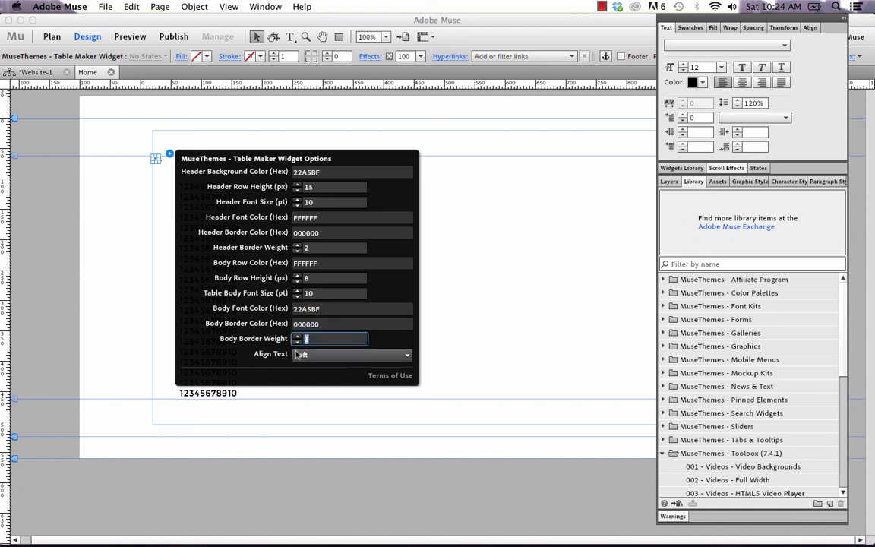
click(307, 354)
click(313, 396)
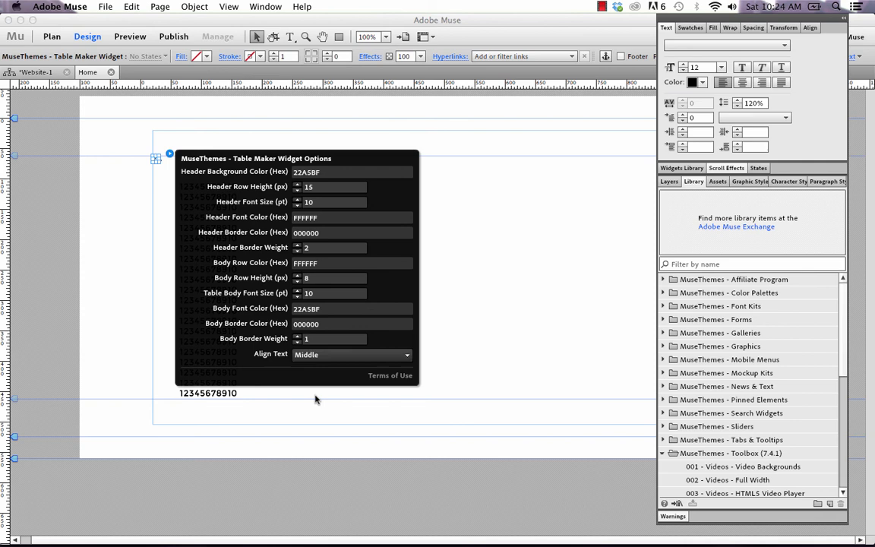
click(449, 301)
click(105, 6)
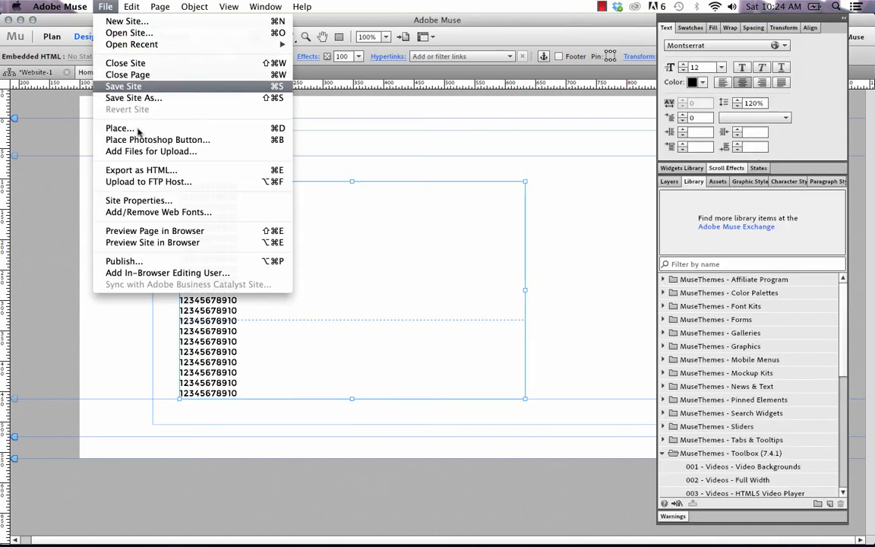
Step: Preview the page in Firefox and scroll through the white-celled table with teal numbers
click(163, 230)
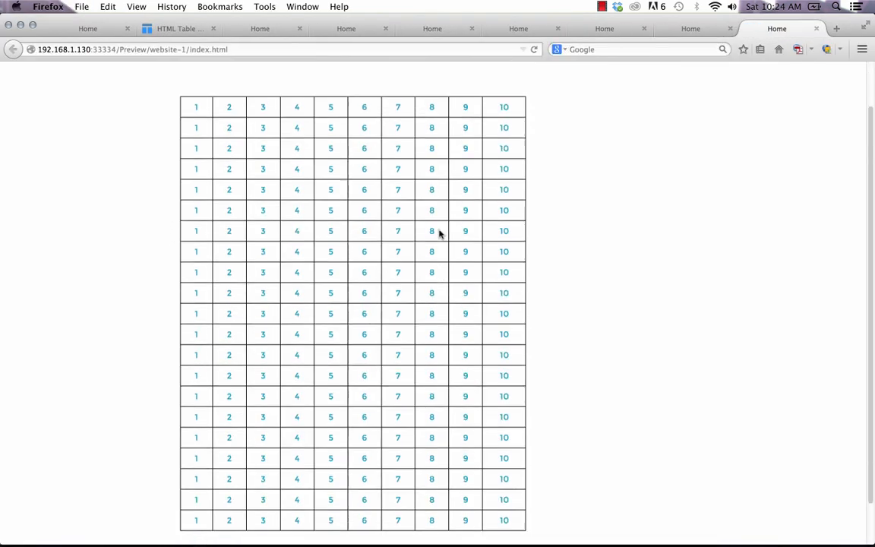
scroll(439, 231, down, 3)
scroll(440, 230, up, 3)
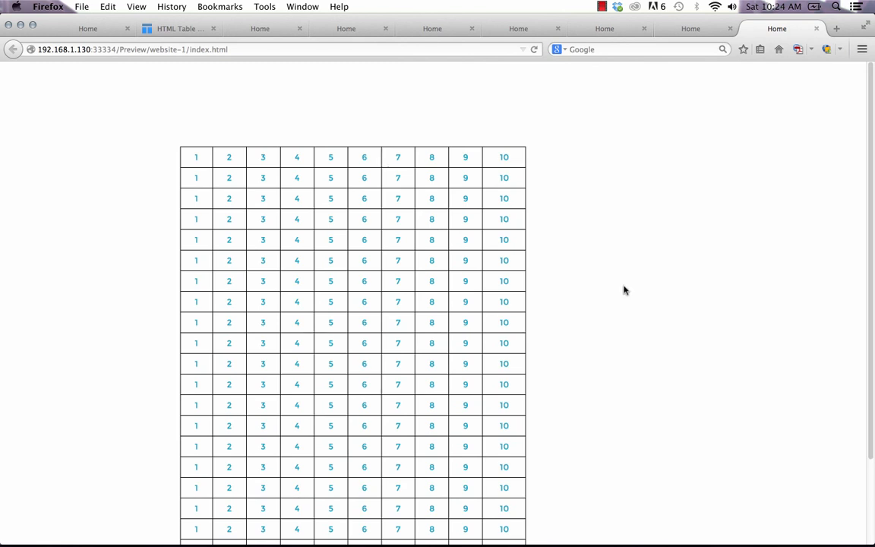
scroll(623, 290, down, 1)
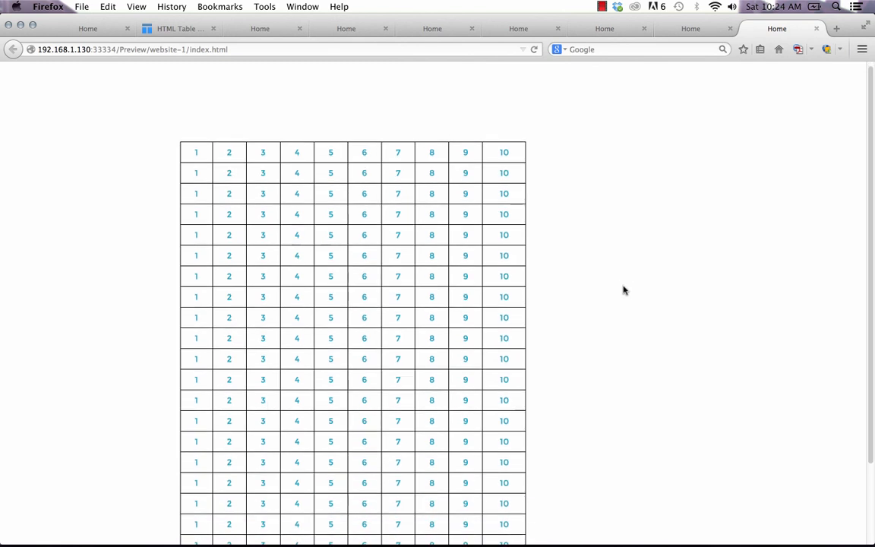
scroll(612, 297, down, 5)
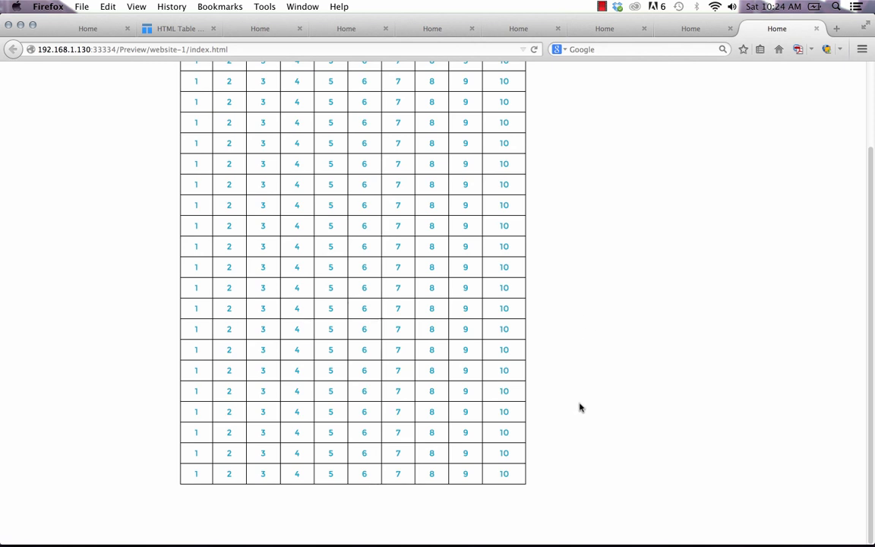
scroll(459, 189, up, 5)
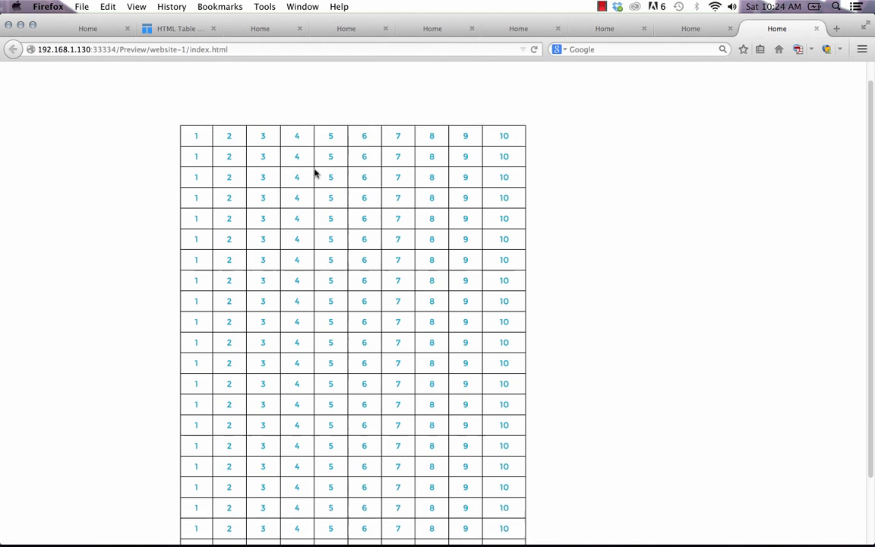
Step: Sort the earlier contact table preview by its NAME column, then return to Muse
click(252, 28)
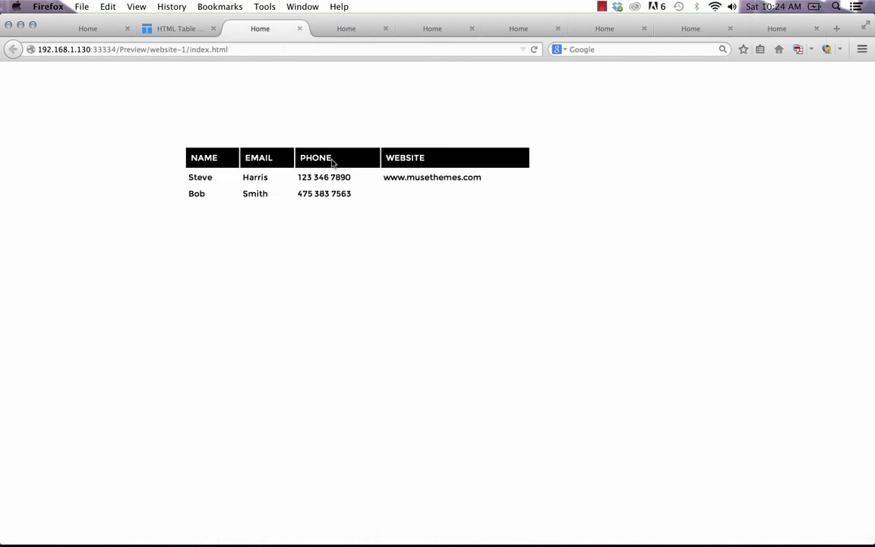
click(228, 161)
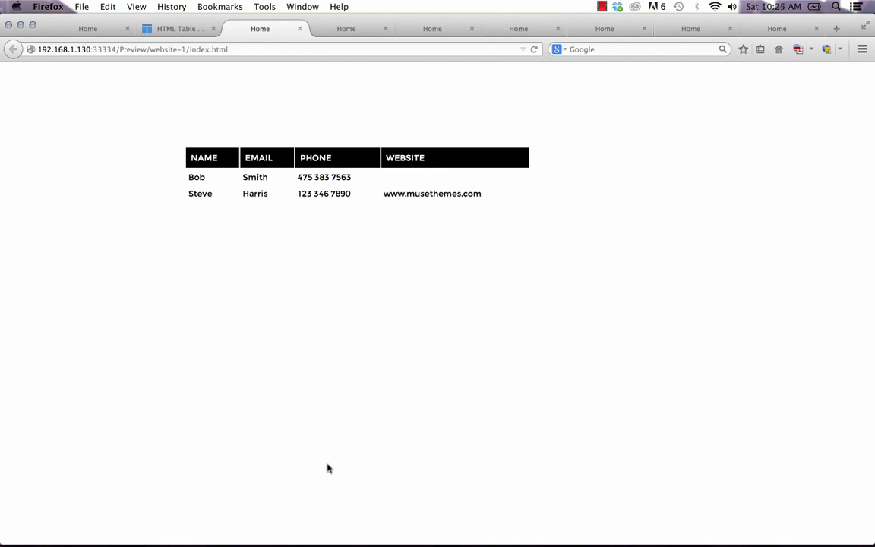
mouse_move(366, 522)
click(372, 541)
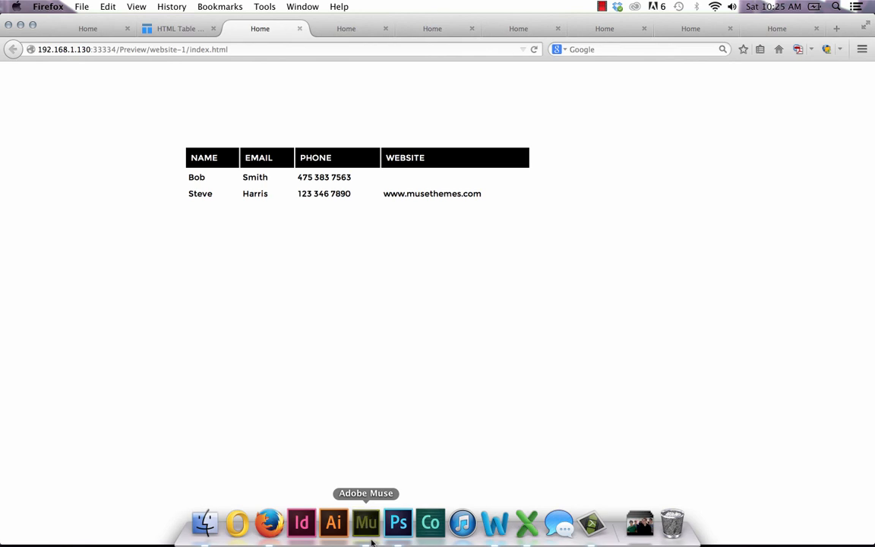
right_click(286, 281)
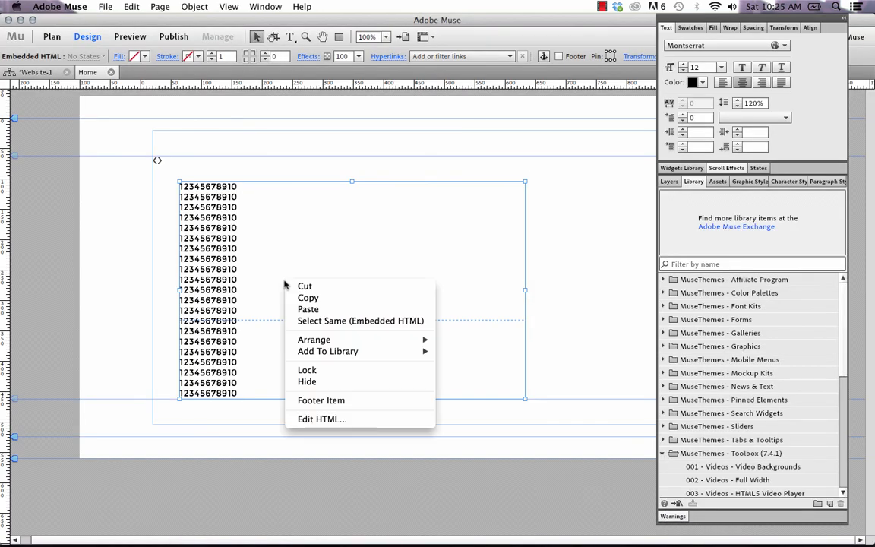
click(307, 419)
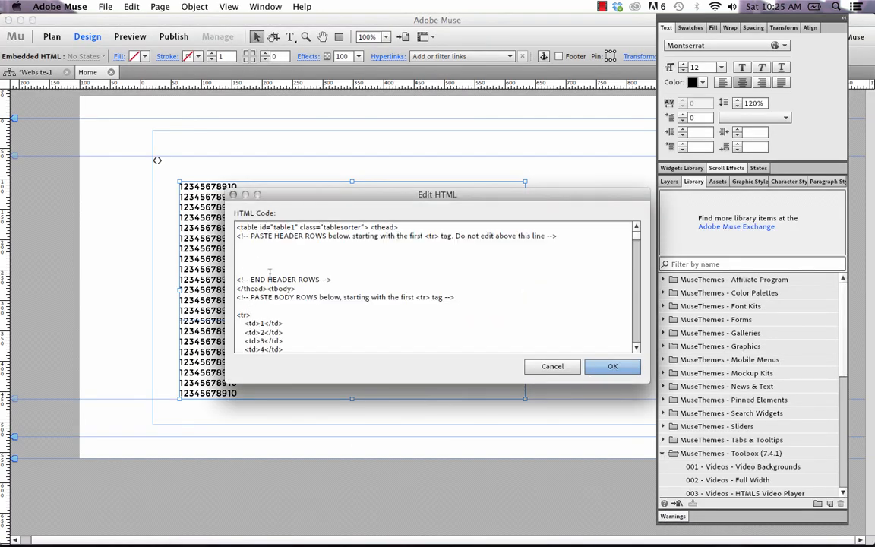
scroll(274, 303, down, 5)
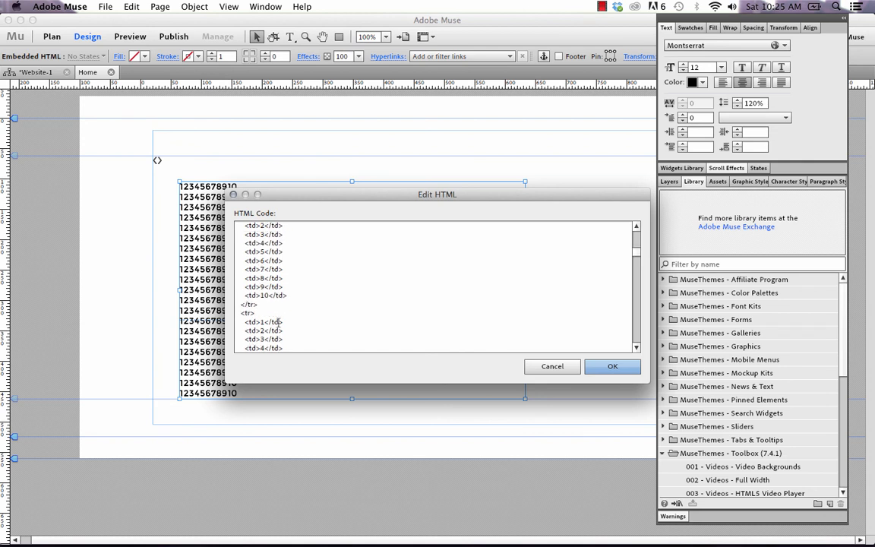
scroll(278, 321, down, 3)
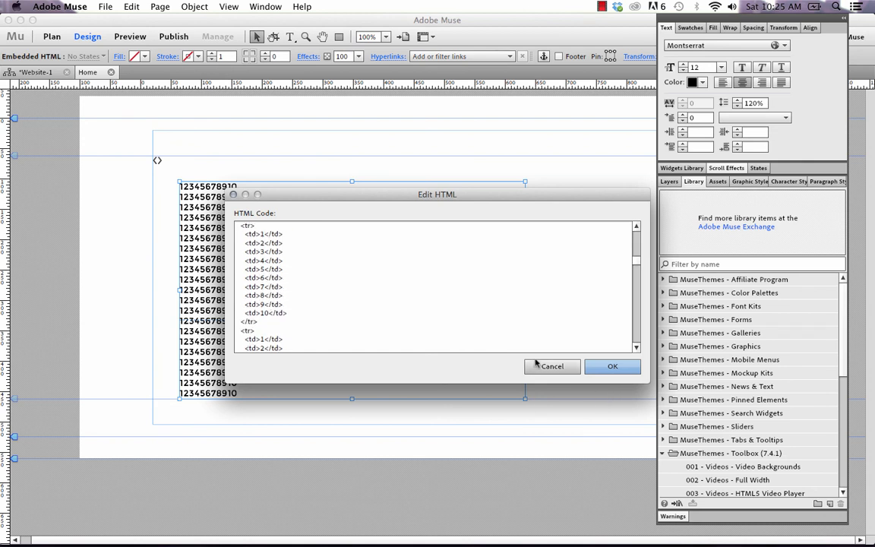
click(552, 366)
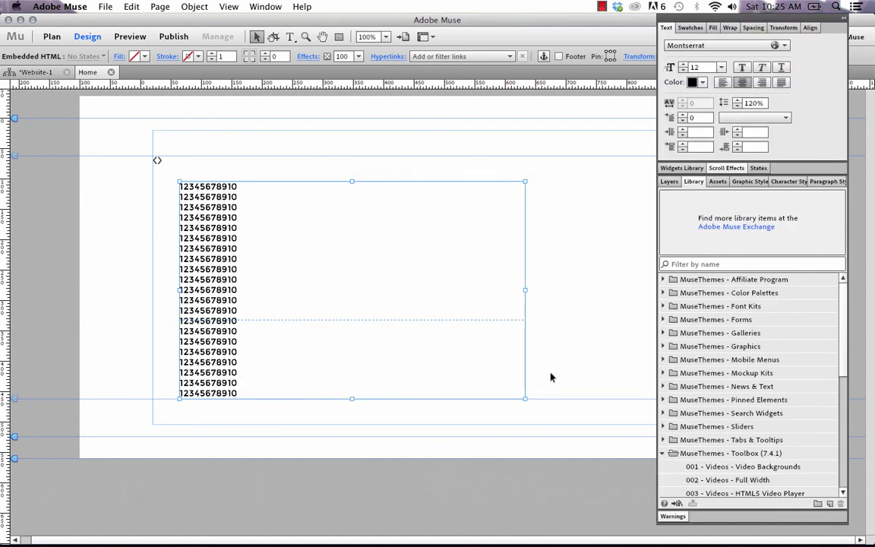